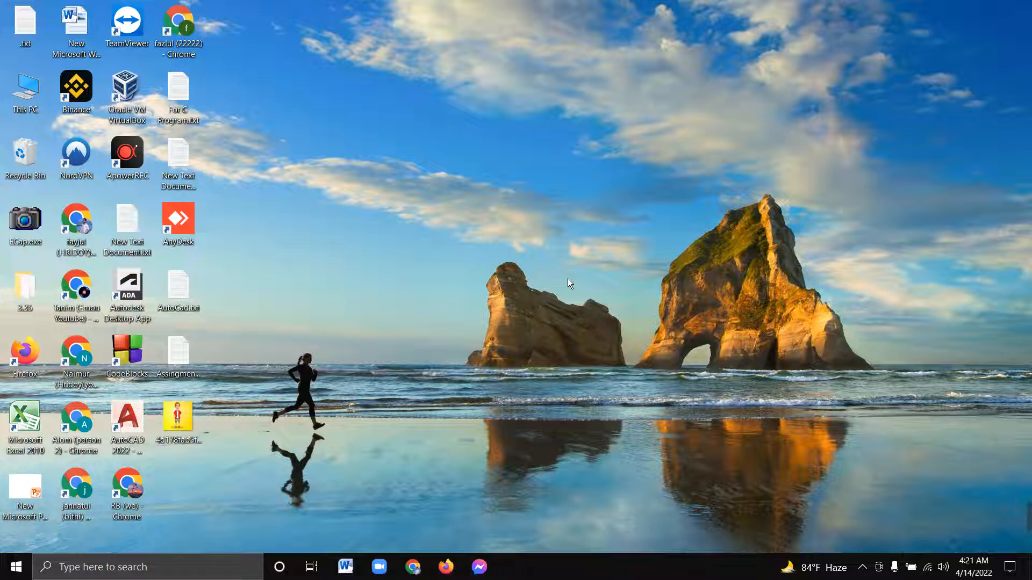
# Step: Refresh the desktop, launch AutoCAD 2022 and start a new blank drawing
pyautogui.rightClick(498, 227)
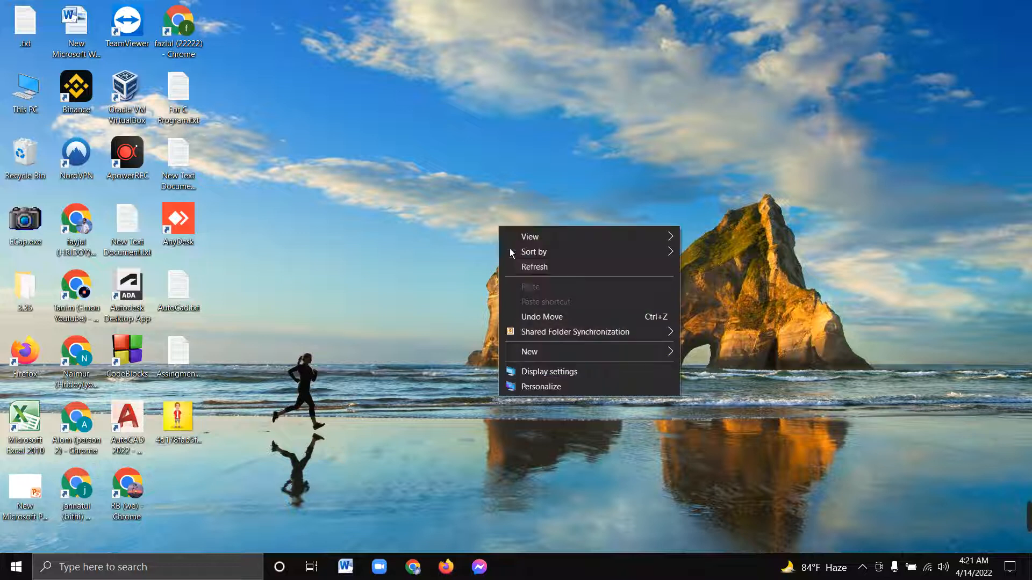
pyautogui.click(531, 266)
pyautogui.click(129, 422)
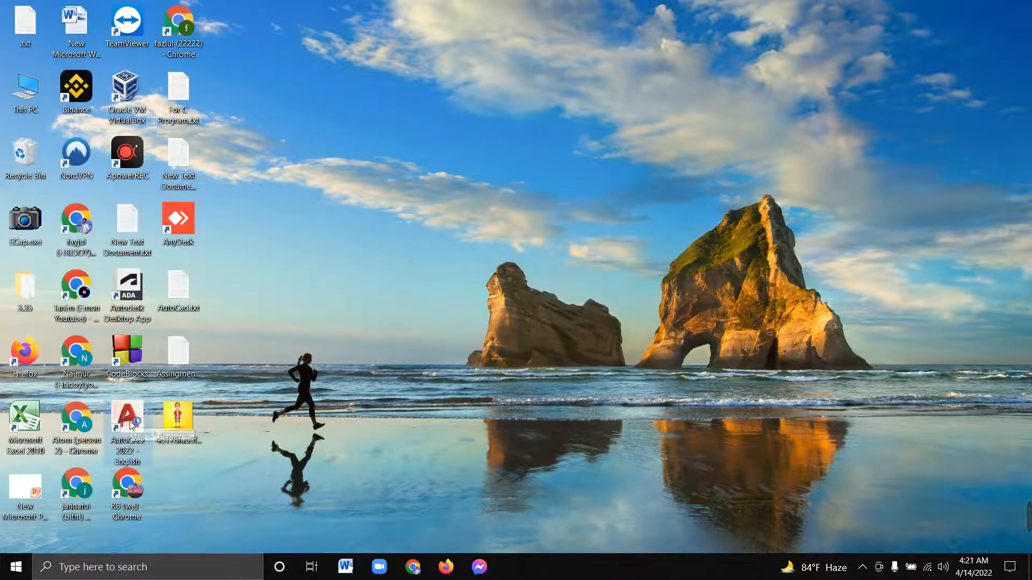
pyautogui.doubleClick(129, 422)
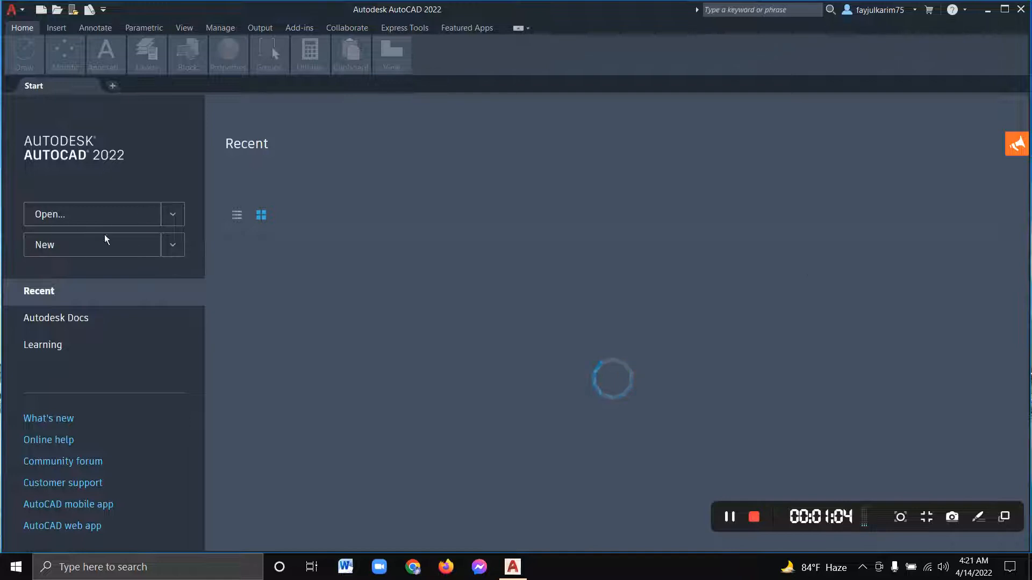
pyautogui.click(71, 250)
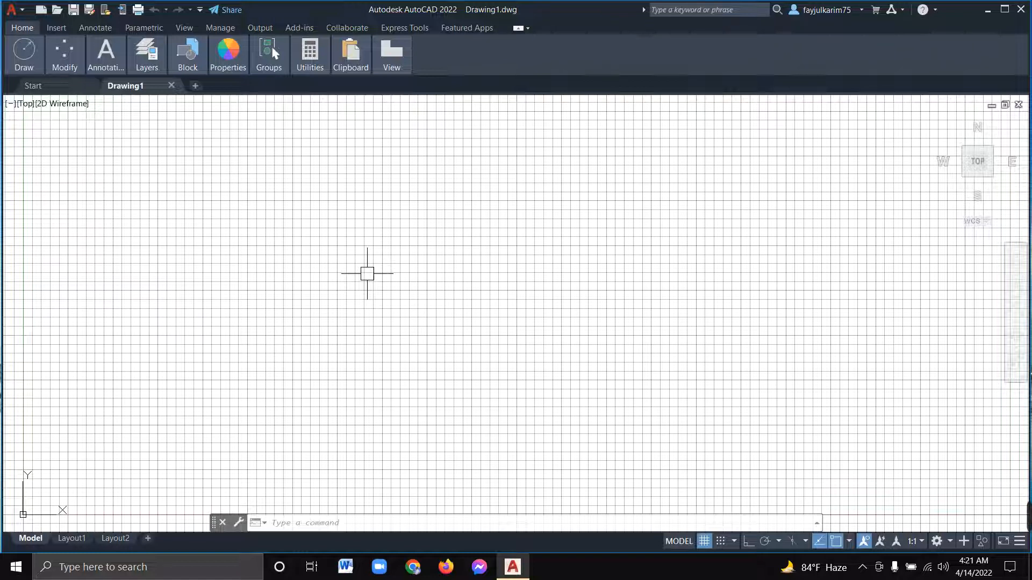
# Step: Set the drawing units' length type to Architectural with a precision of 0'-0 1/256"
pyautogui.write('UN')
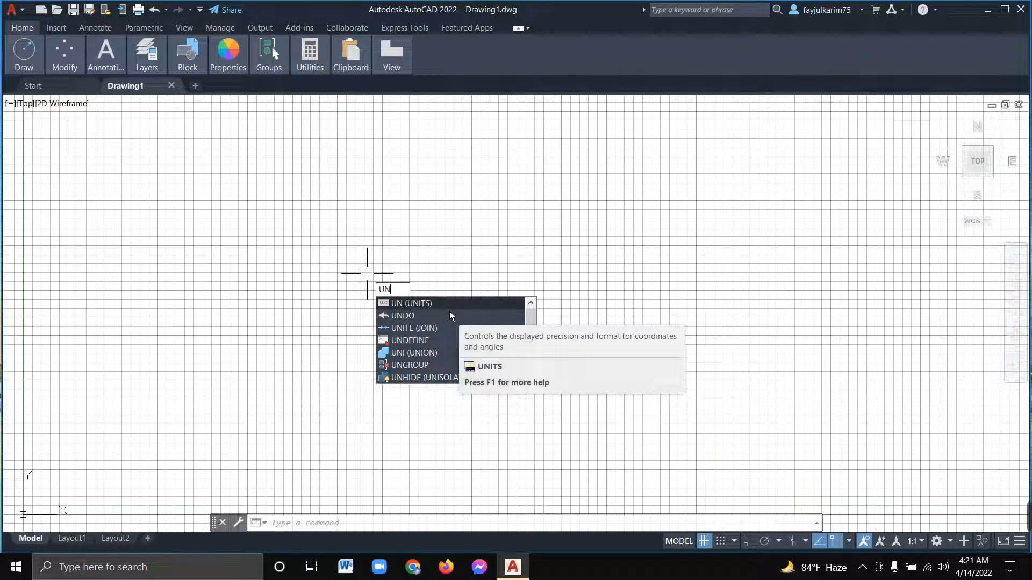
pyautogui.press('Return')
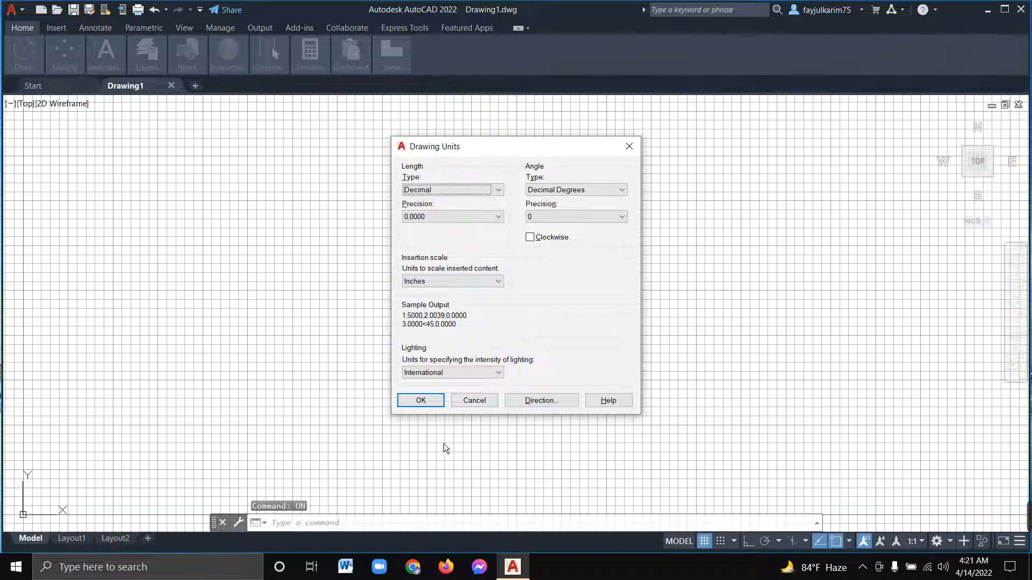
pyautogui.click(498, 190)
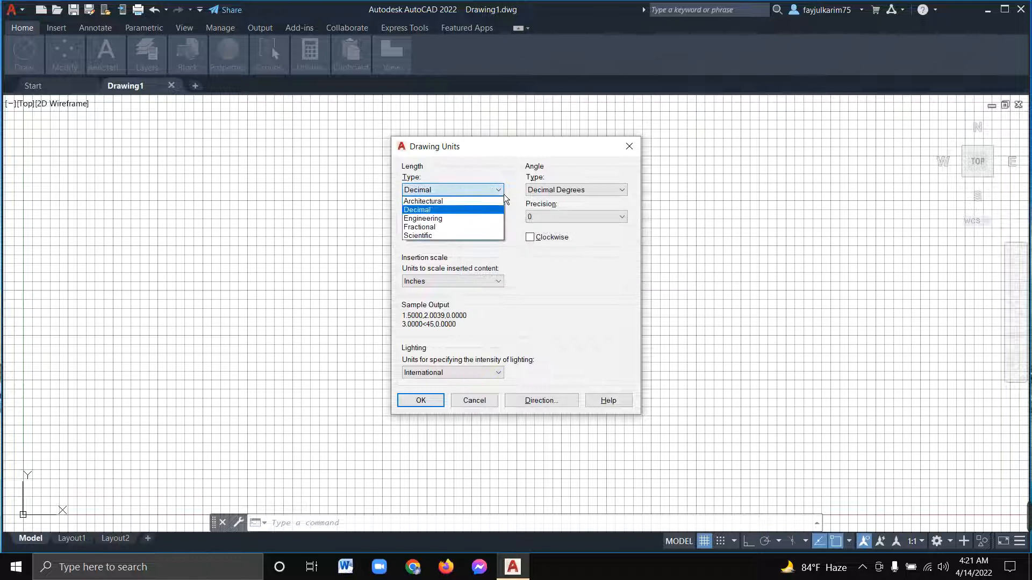
pyautogui.click(453, 202)
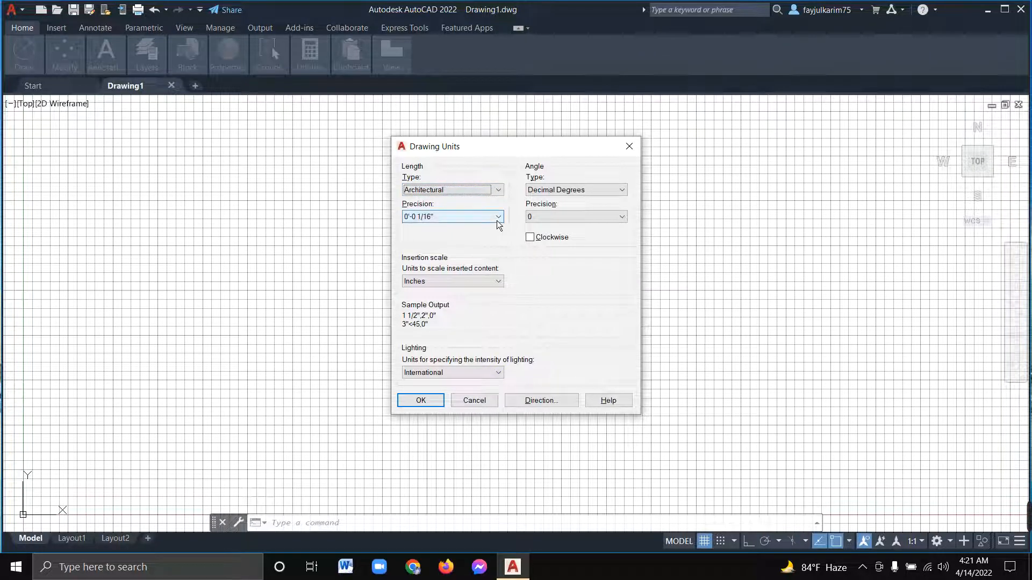
pyautogui.click(497, 218)
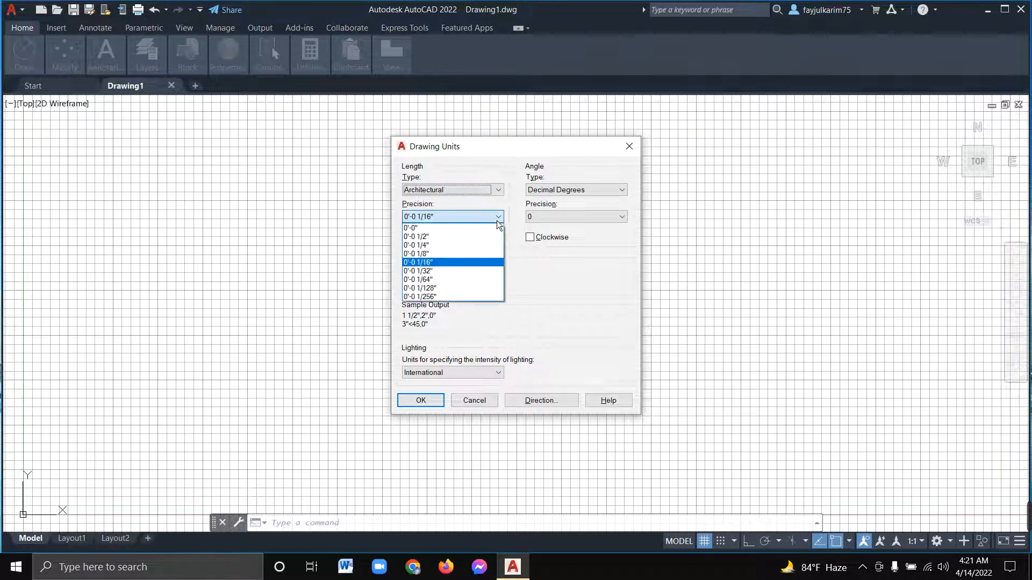
pyautogui.click(433, 298)
# Step: Set the drawing units' angle type to Decimal Degrees with a precision of 0.00000000
pyautogui.click(603, 192)
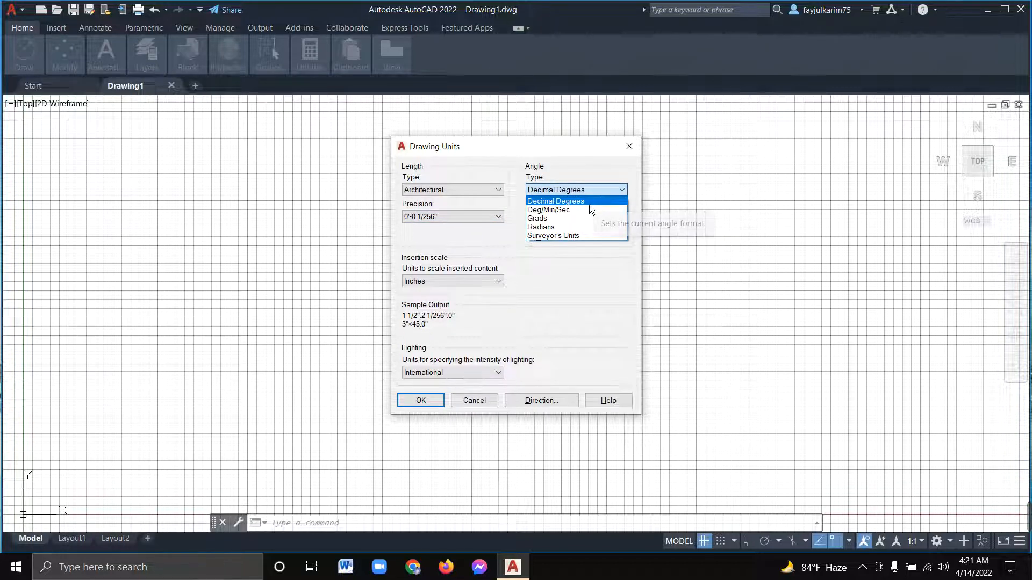
pyautogui.click(590, 204)
pyautogui.click(606, 216)
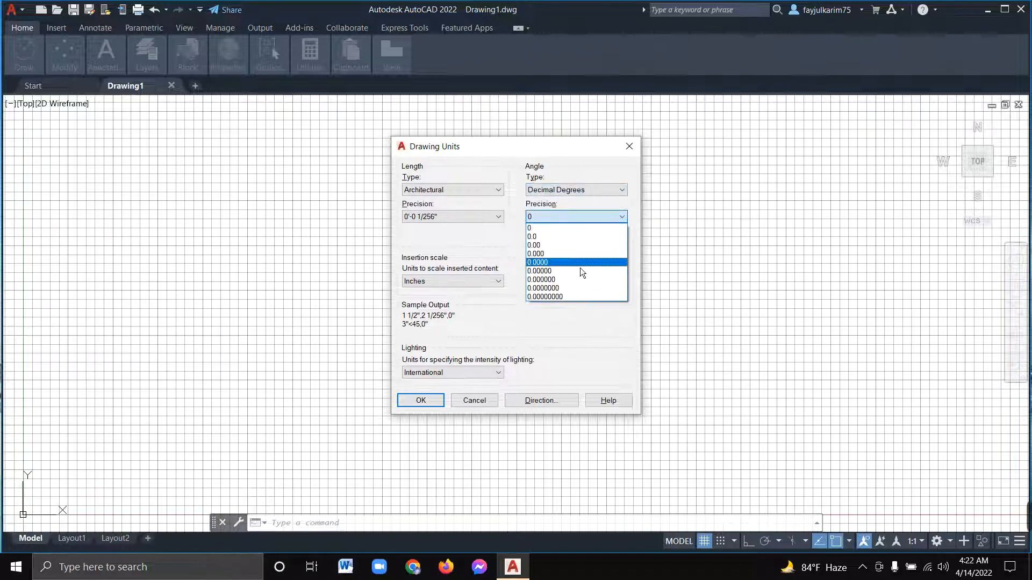
pyautogui.click(554, 300)
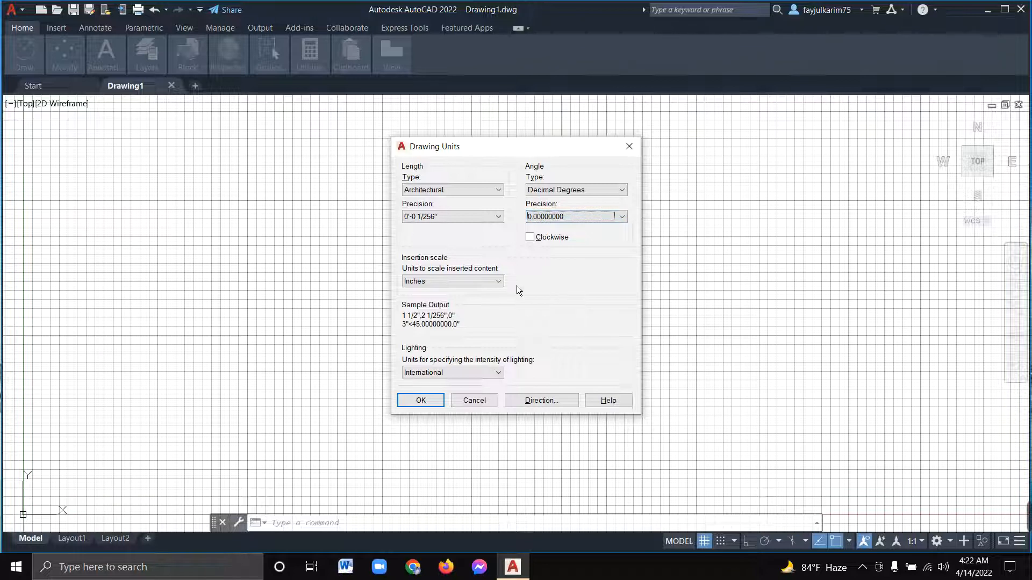
# Step: Choose Inches as the insertion scale and reselect 0'-0 1/256" as the length precision
pyautogui.click(501, 281)
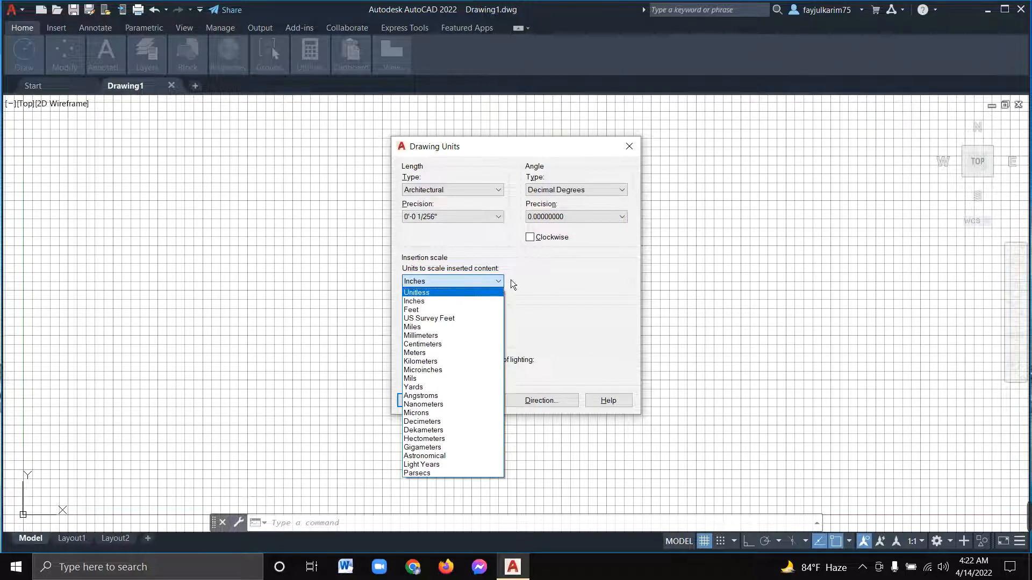
pyautogui.click(466, 302)
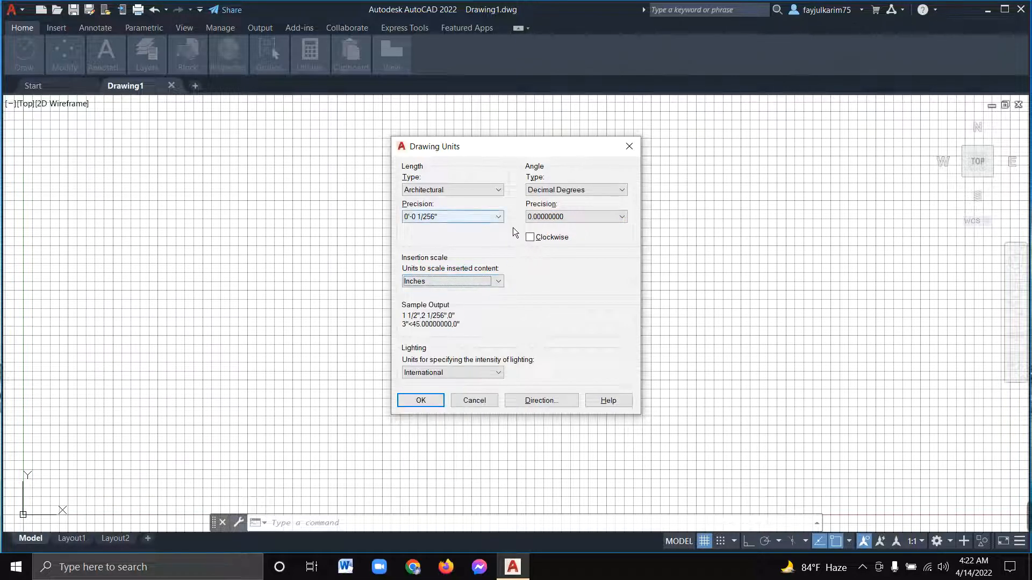
pyautogui.click(500, 216)
pyautogui.click(473, 297)
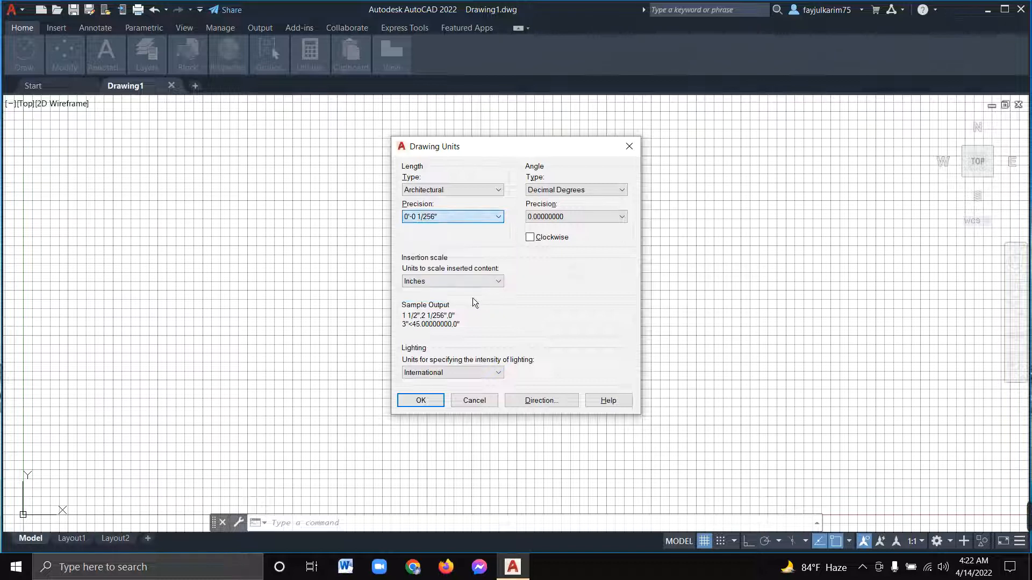
# Step: Set the angle precision to 0.000000, choose International lighting units and apply the drawing units
pyautogui.click(598, 217)
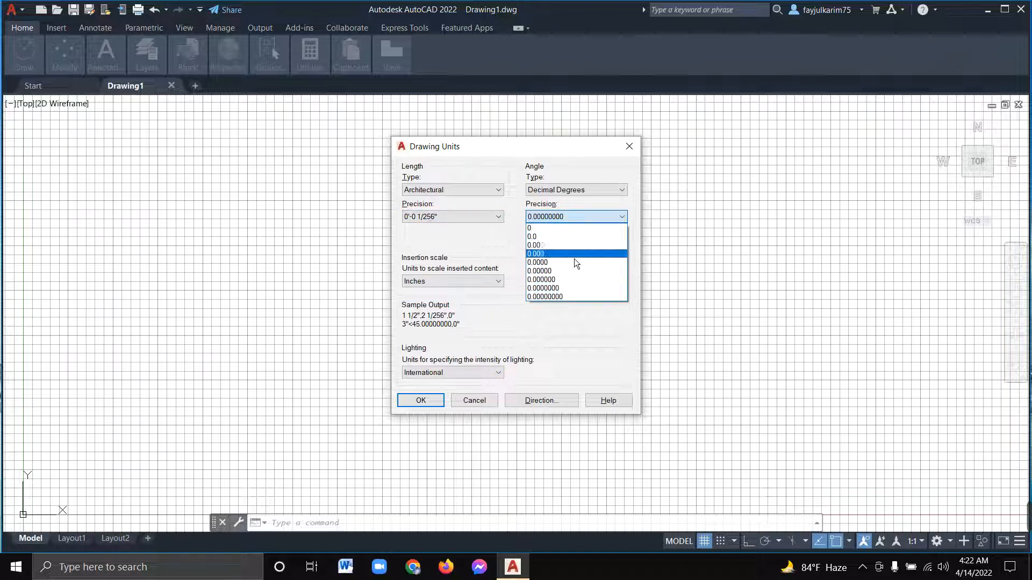
pyautogui.click(554, 282)
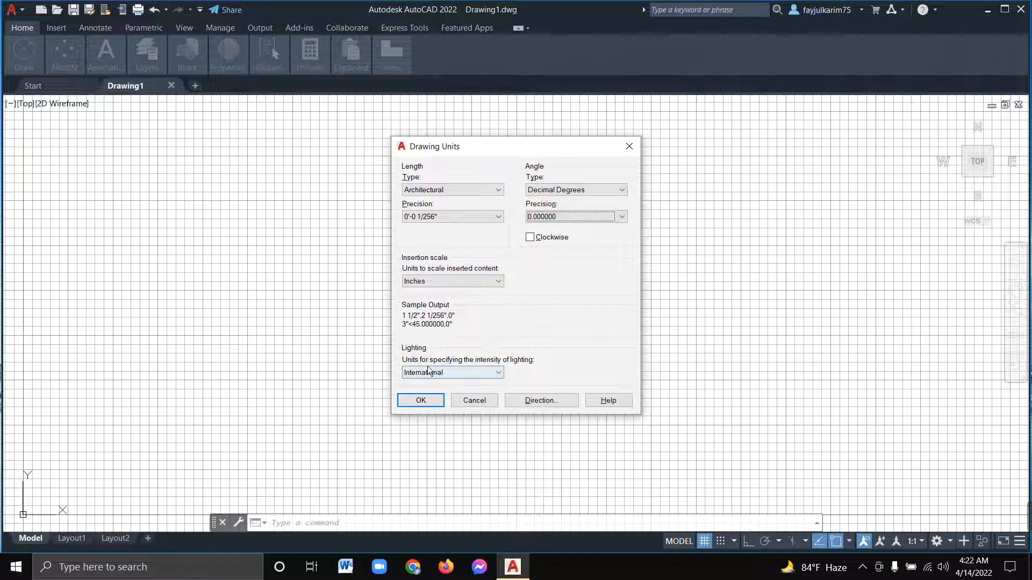
pyautogui.click(500, 373)
pyautogui.click(478, 380)
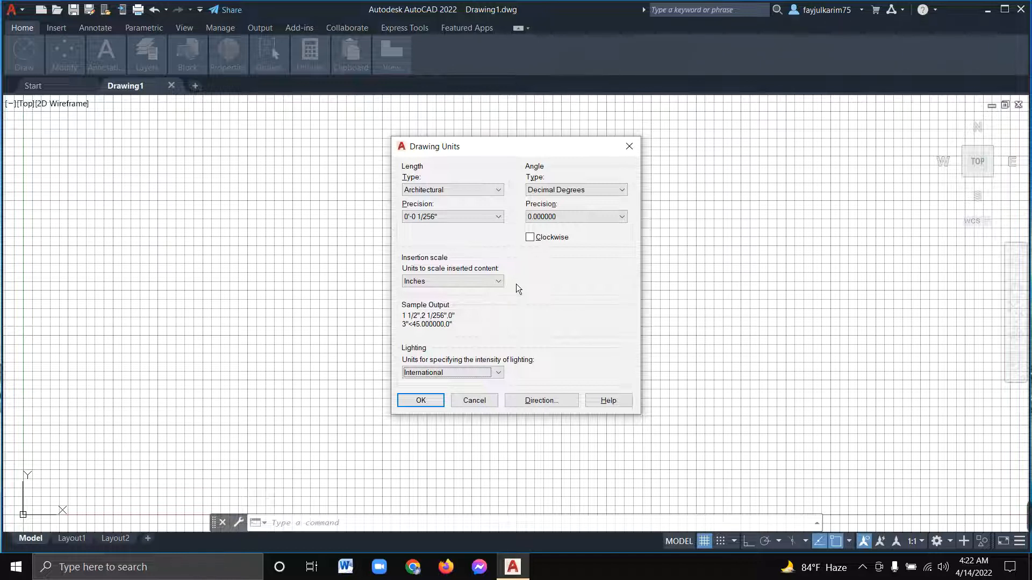
pyautogui.click(421, 402)
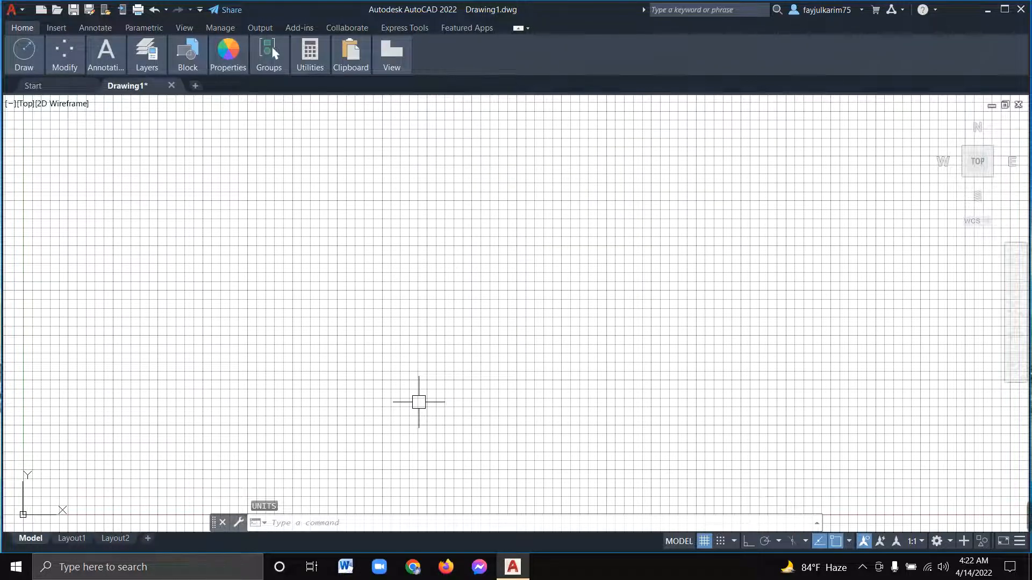
# Step: Open the Standard dimension style for modification and set its linear unit format to Architectural
pyautogui.write('d')
pyautogui.press('Return')
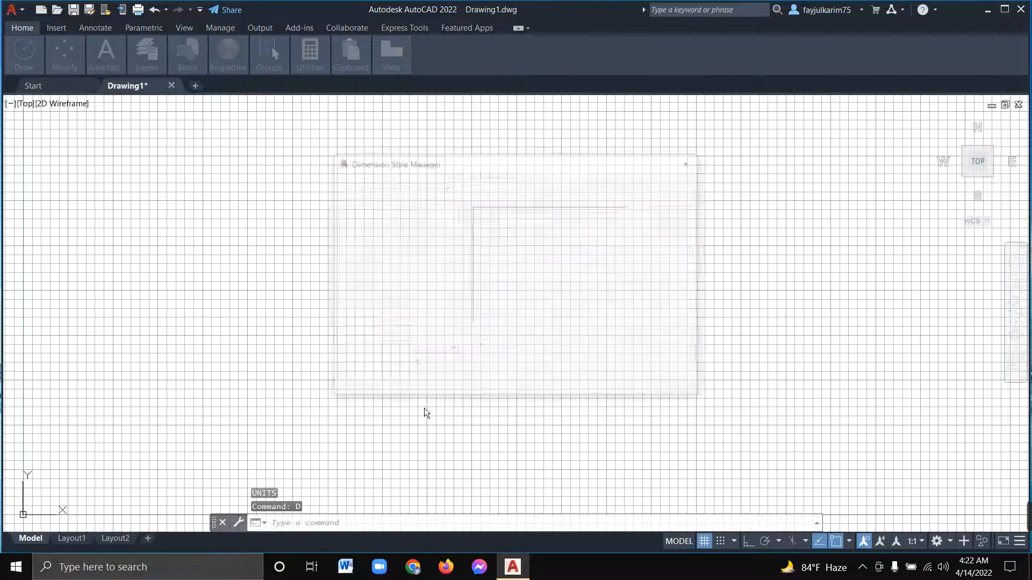
pyautogui.click(684, 257)
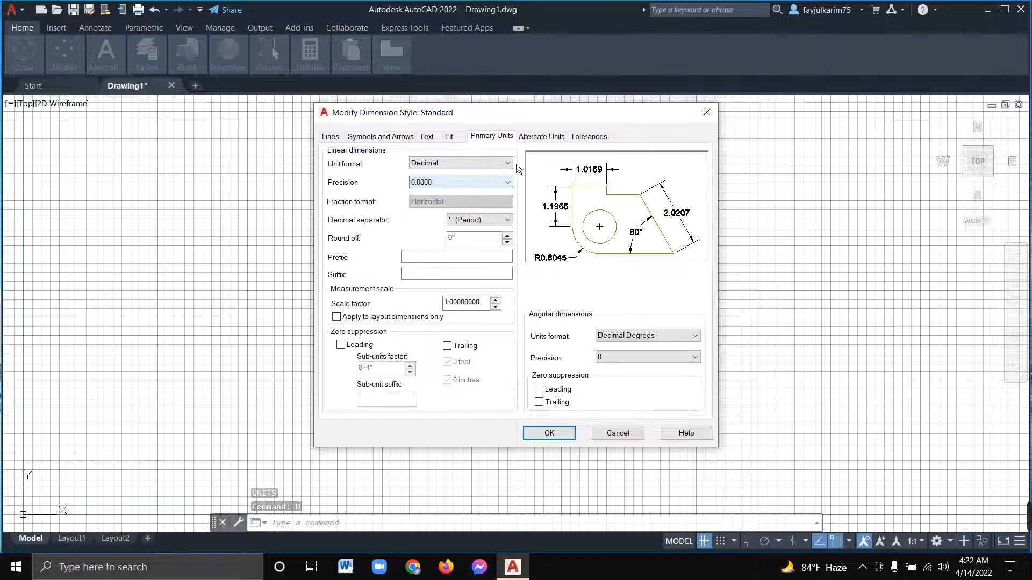
pyautogui.click(503, 163)
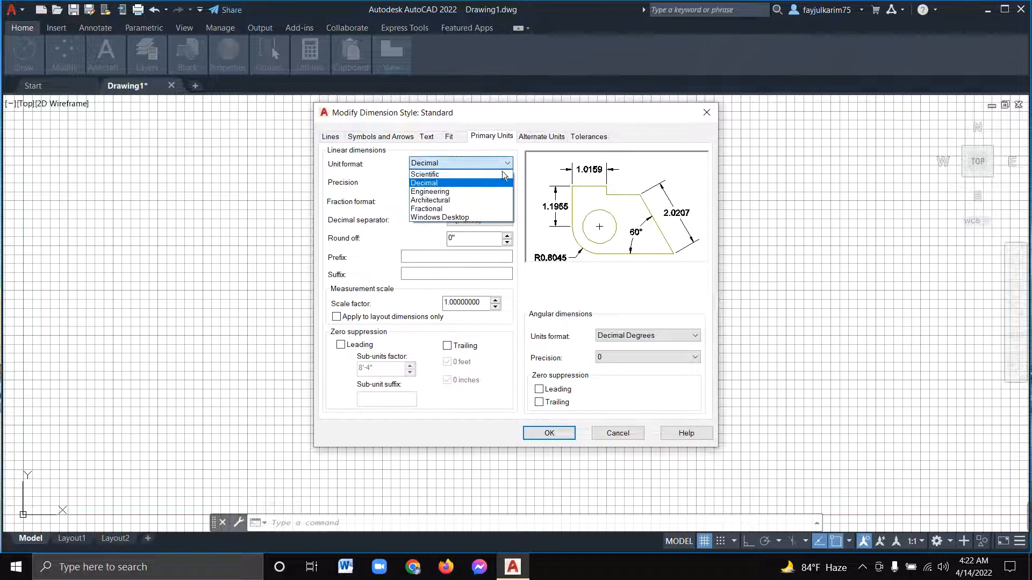
pyautogui.click(478, 193)
pyautogui.click(495, 165)
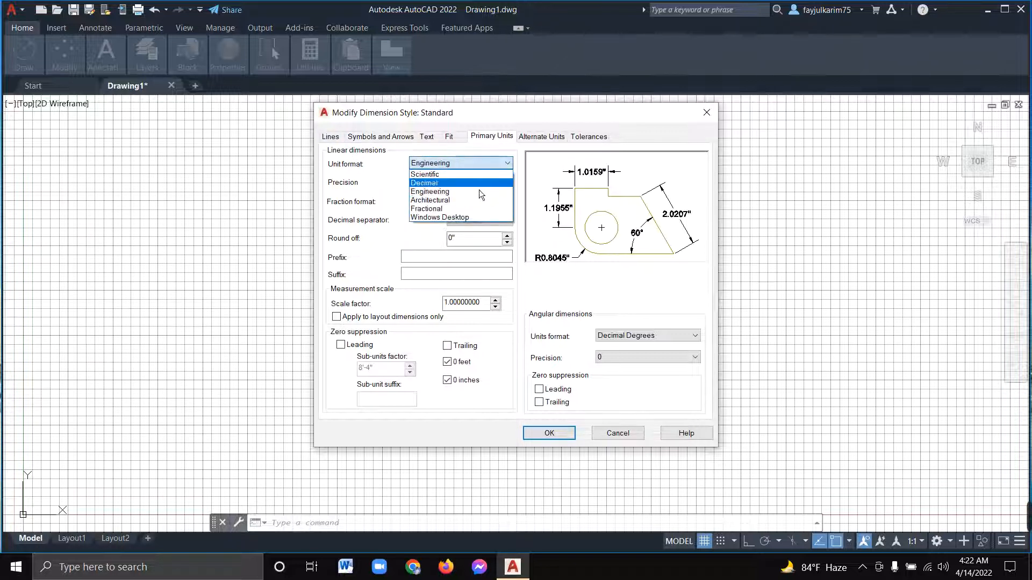
pyautogui.click(473, 205)
# Step: Set the linear dimension precision to 0'-0 1/256" and the round-off to 4"
pyautogui.click(506, 183)
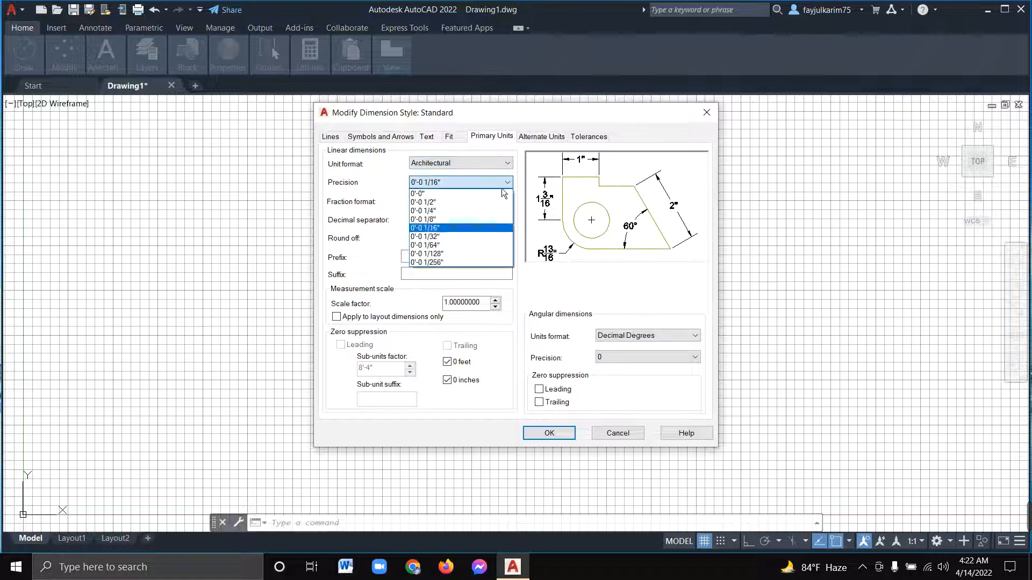
pyautogui.click(454, 264)
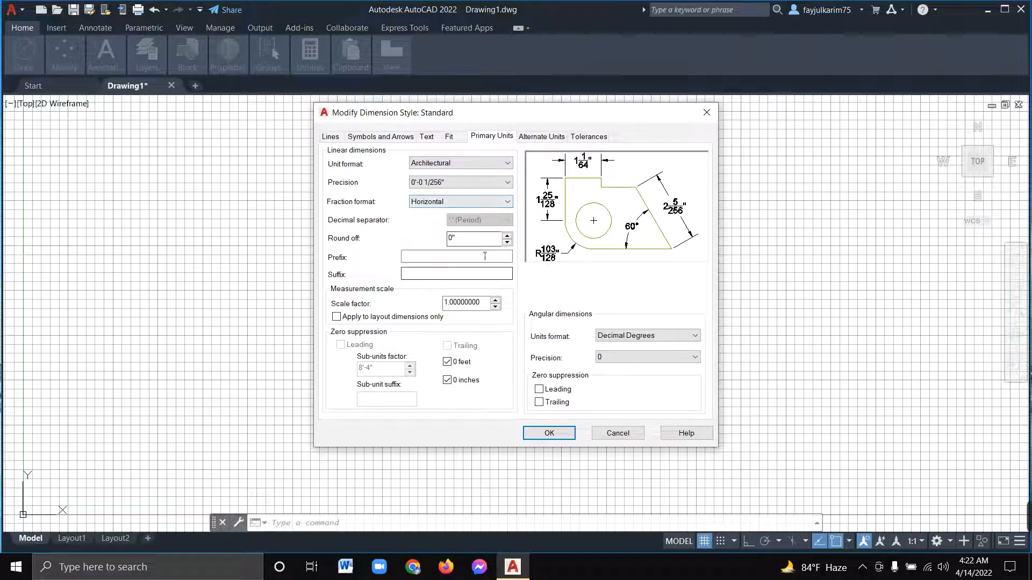
pyautogui.click(464, 238)
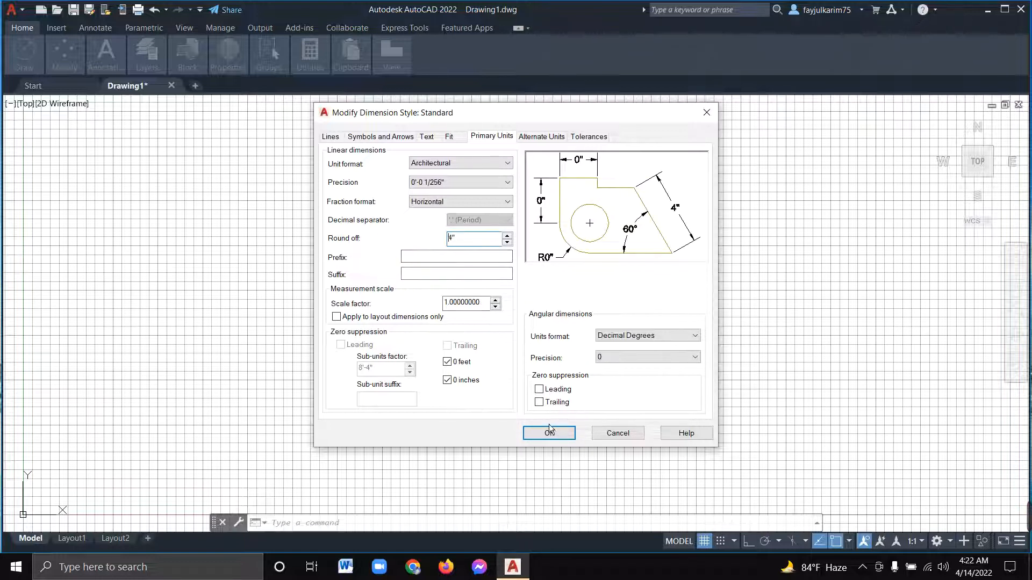
# Step: Suppress both extension lines, Ext line 1 and Ext line 2, in the Standard dimension style
pyautogui.click(330, 136)
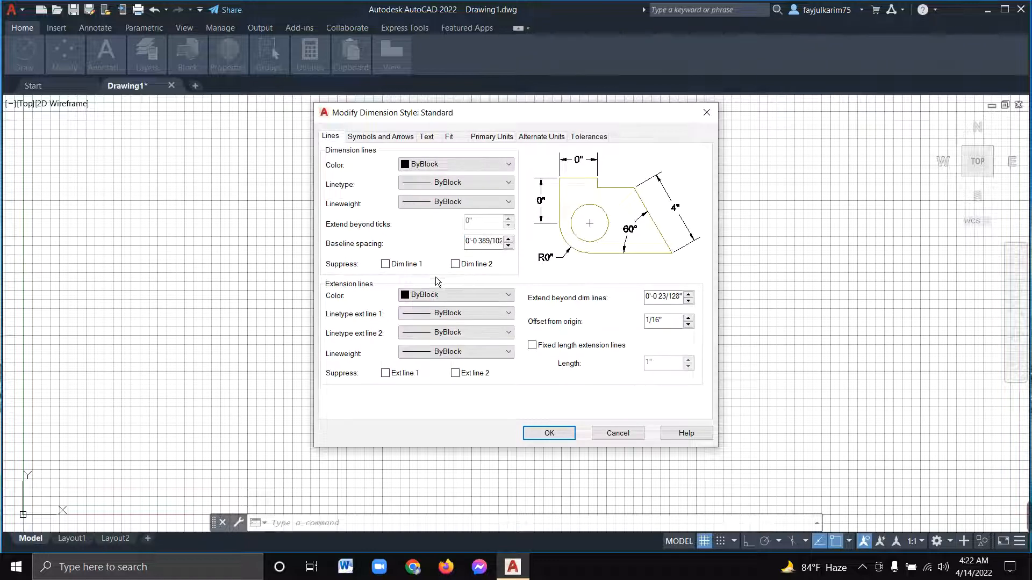
pyautogui.click(385, 373)
pyautogui.click(455, 373)
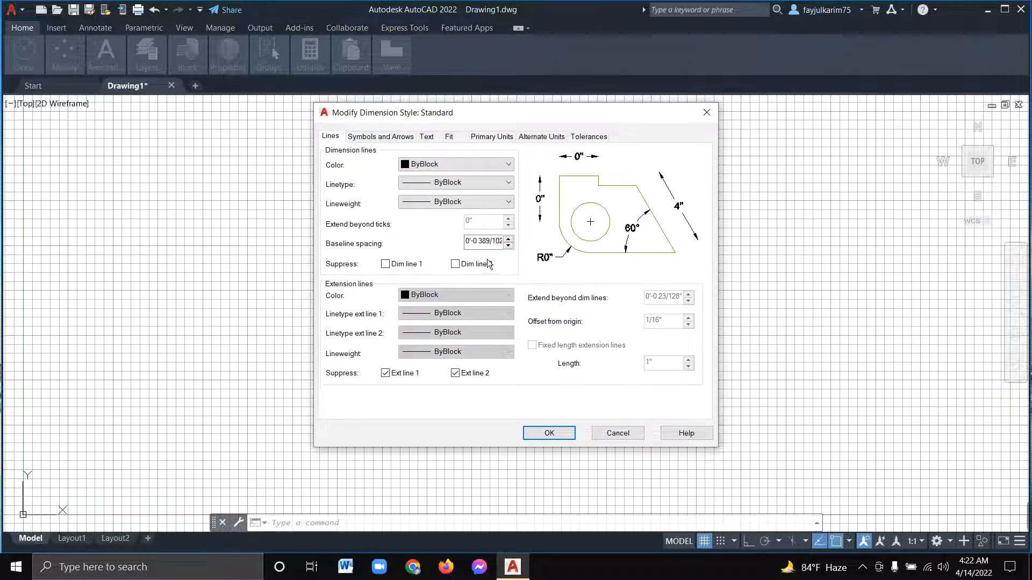
# Step: Set the dimension text height to 4" in the Standard dimension style
pyautogui.click(383, 142)
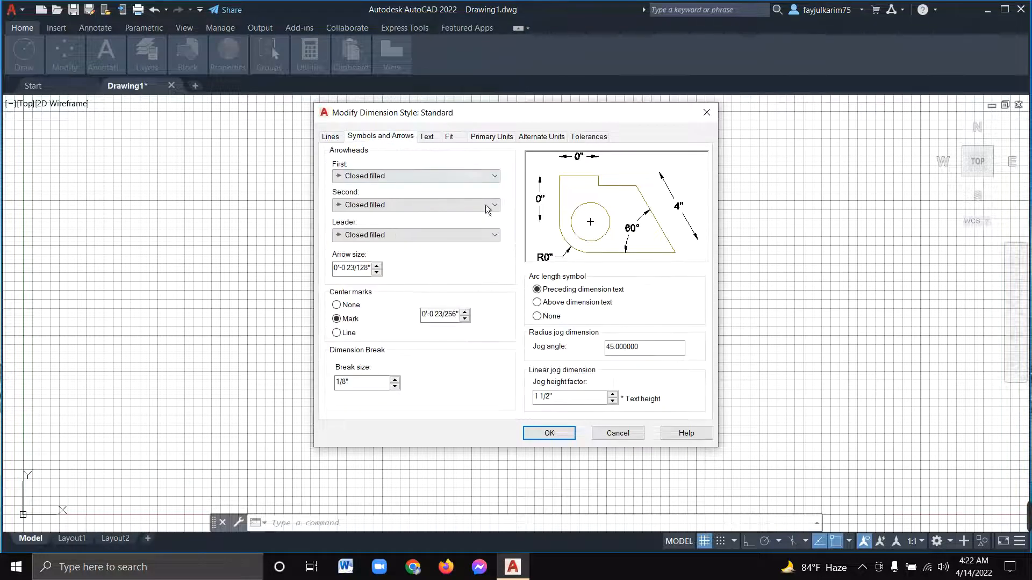
pyautogui.click(430, 139)
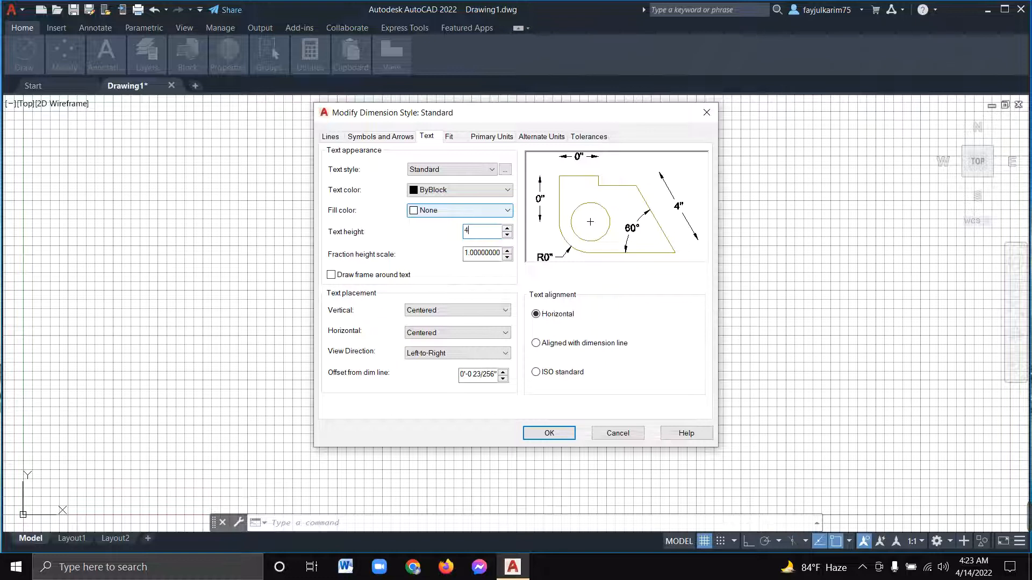
pyautogui.write('4')
# Step: Set the fraction height scale of the dimension text to 3.00000000
pyautogui.click(492, 254)
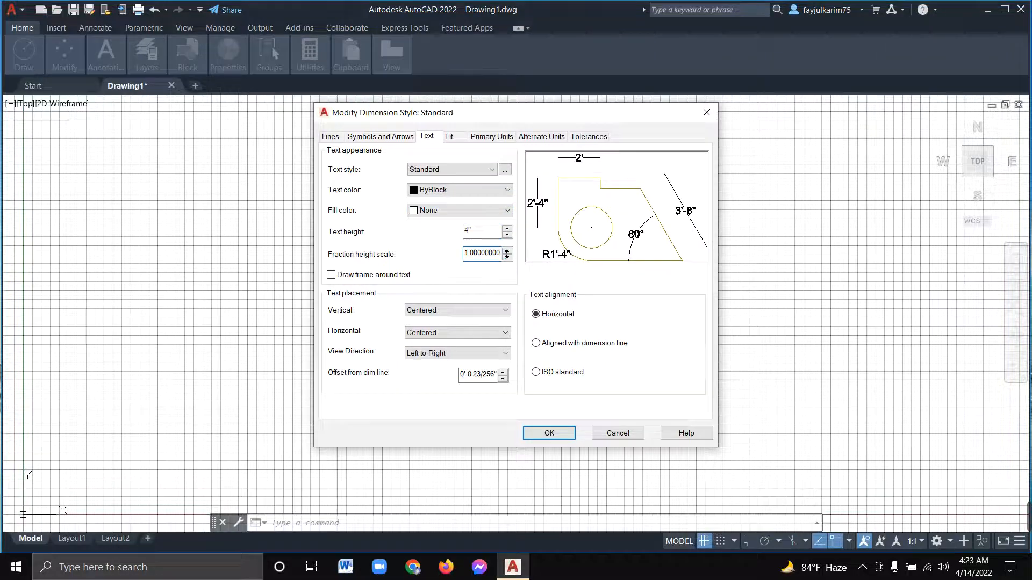
pyautogui.press('BackSpace')
pyautogui.press('BackSpace')
pyautogui.press('BackSpace')
pyautogui.press('BackSpace')
pyautogui.press('BackSpace')
pyautogui.press('BackSpace')
pyautogui.press('BackSpace')
pyautogui.press('BackSpace')
pyautogui.press('BackSpace')
pyautogui.press('BackSpace')
pyautogui.write('3.00000000')
# Step: Review the dimension style's fit, primary units, alternate units, tolerance, symbol and text settings
pyautogui.click(457, 143)
pyautogui.click(537, 137)
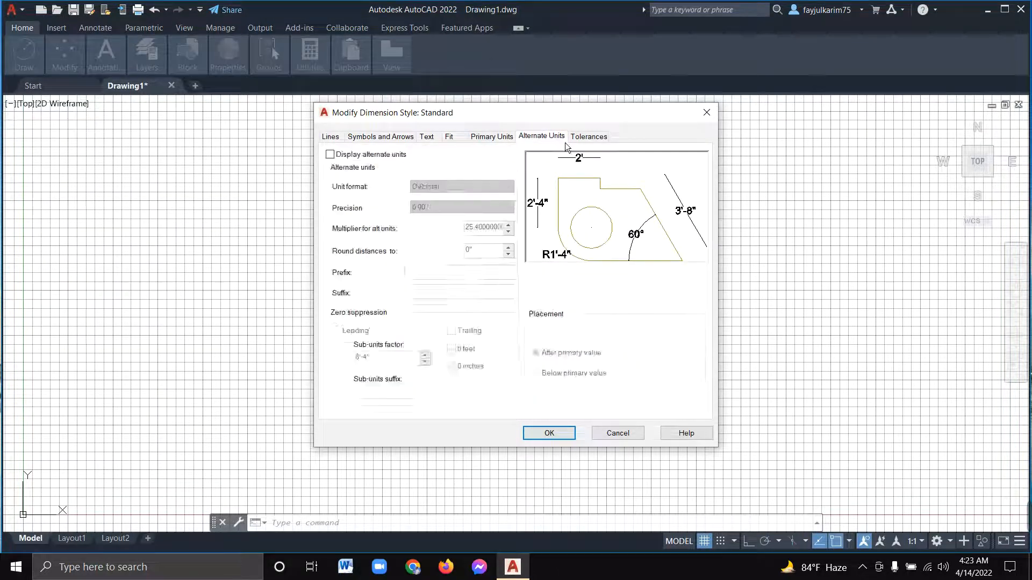
pyautogui.click(590, 140)
pyautogui.click(556, 145)
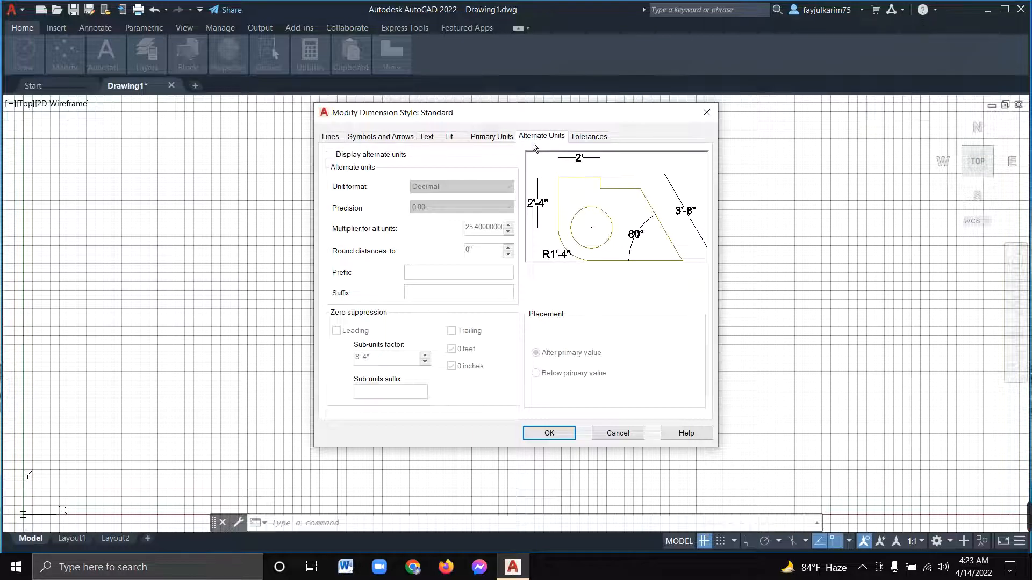
pyautogui.click(503, 141)
pyautogui.click(456, 140)
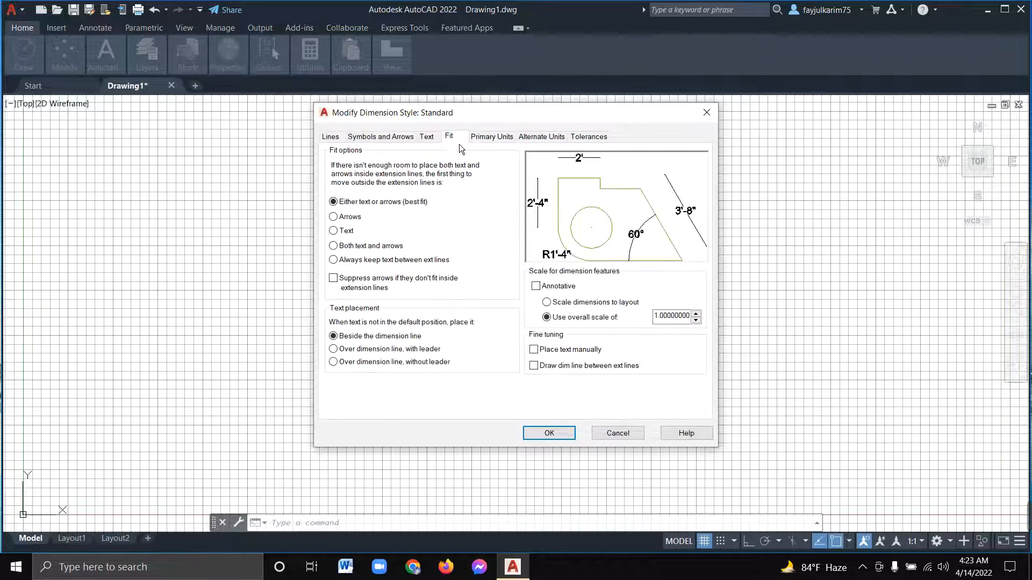
pyautogui.click(410, 143)
pyautogui.click(437, 144)
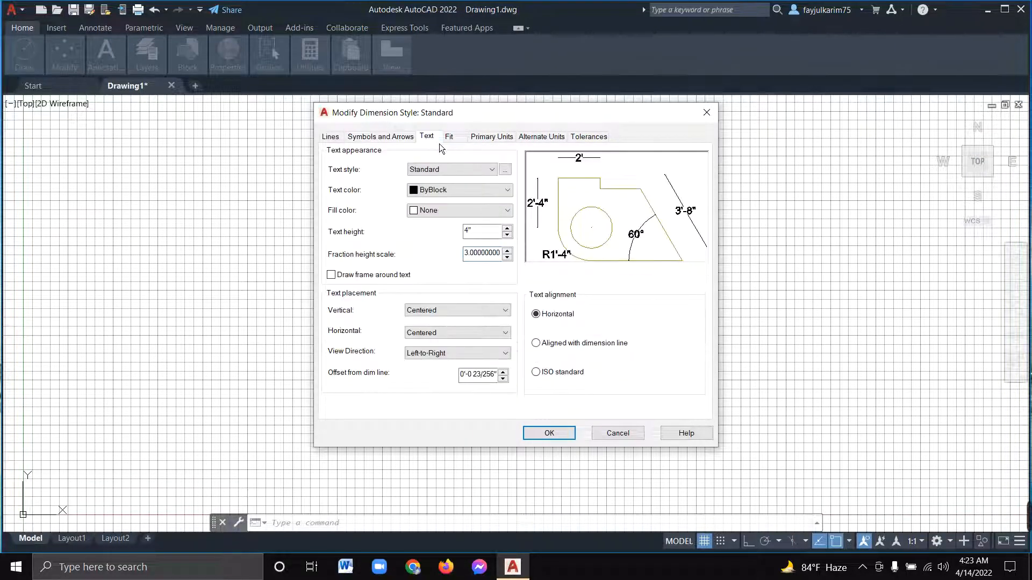
# Step: Accept the modified Standard dimension style, make it the current style and close the style manager
pyautogui.click(348, 147)
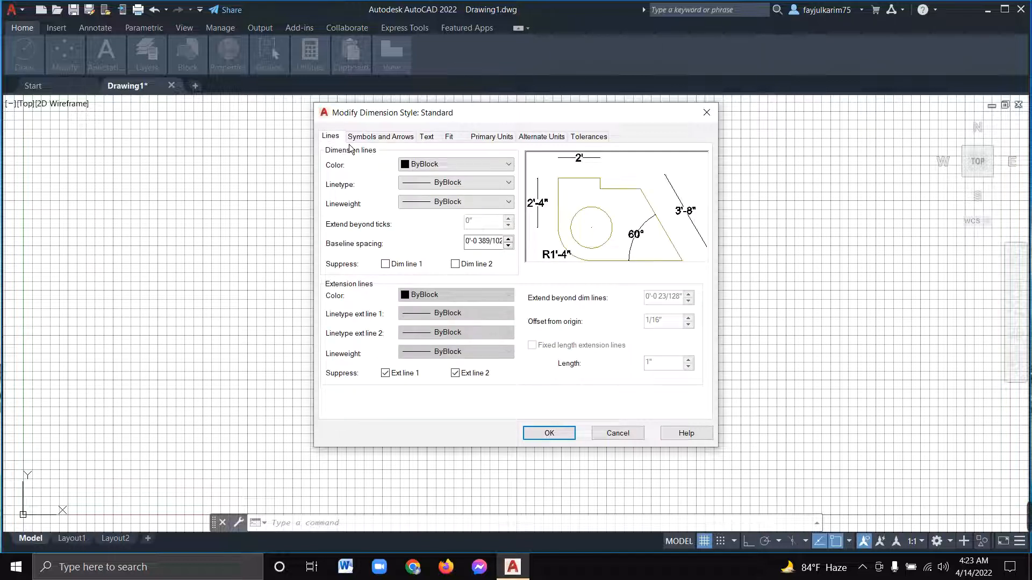
pyautogui.click(557, 436)
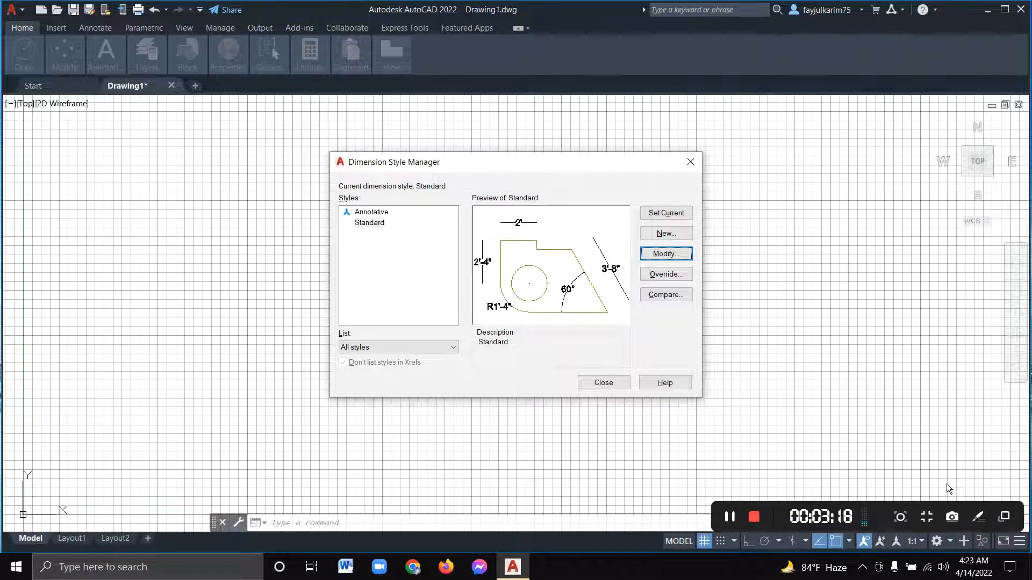
pyautogui.click(682, 215)
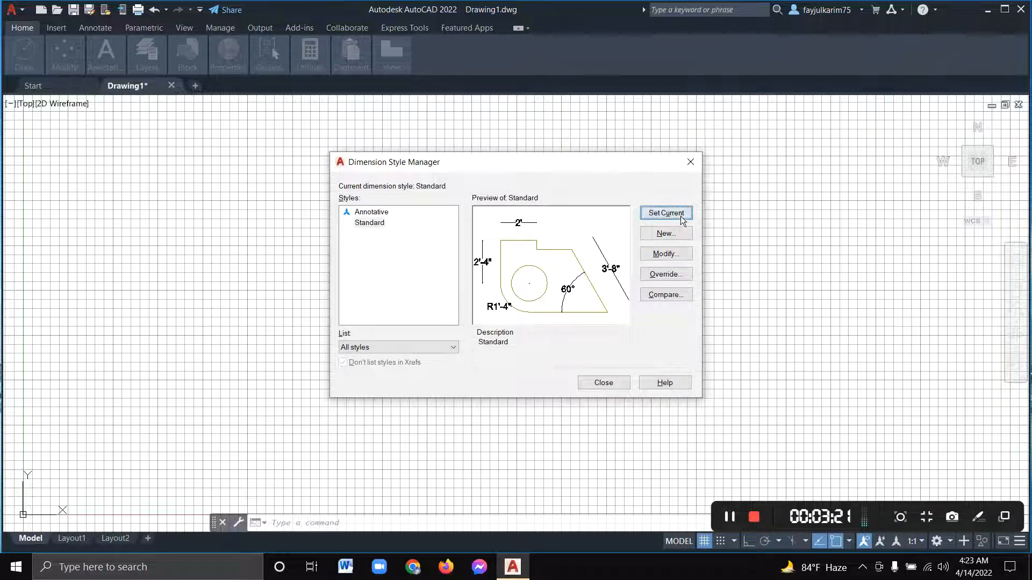
pyautogui.click(612, 384)
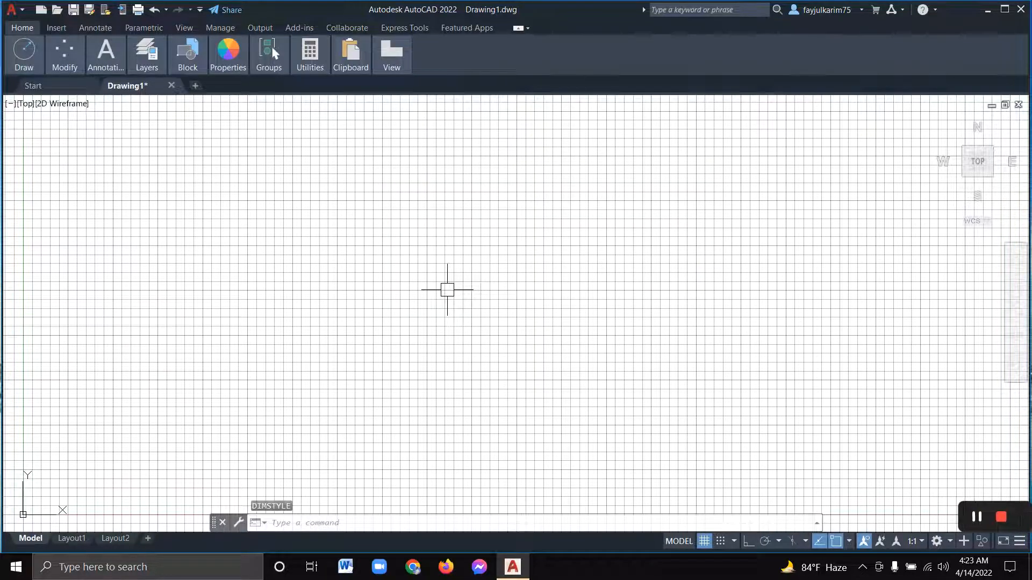
# Step: Open the program options and try the Light color theme, then restore the Dark theme
pyautogui.write('op')
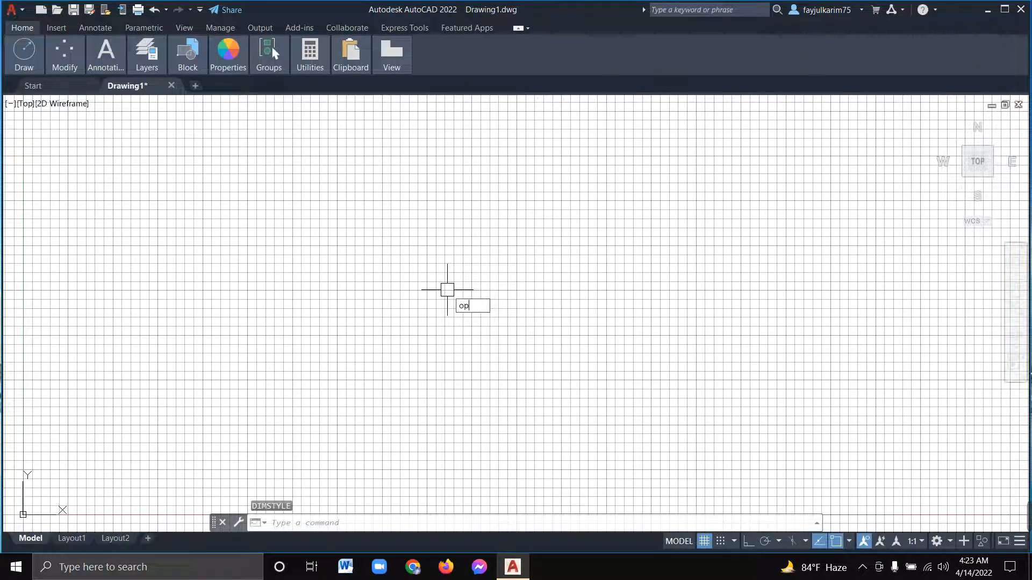
pyautogui.press('Return')
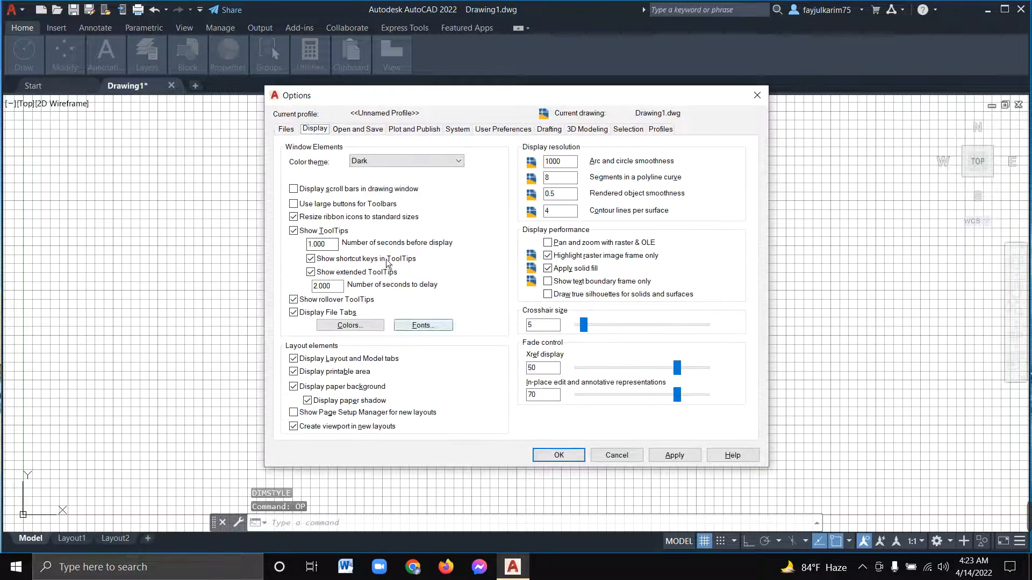
pyautogui.click(454, 166)
pyautogui.click(427, 176)
pyautogui.click(430, 166)
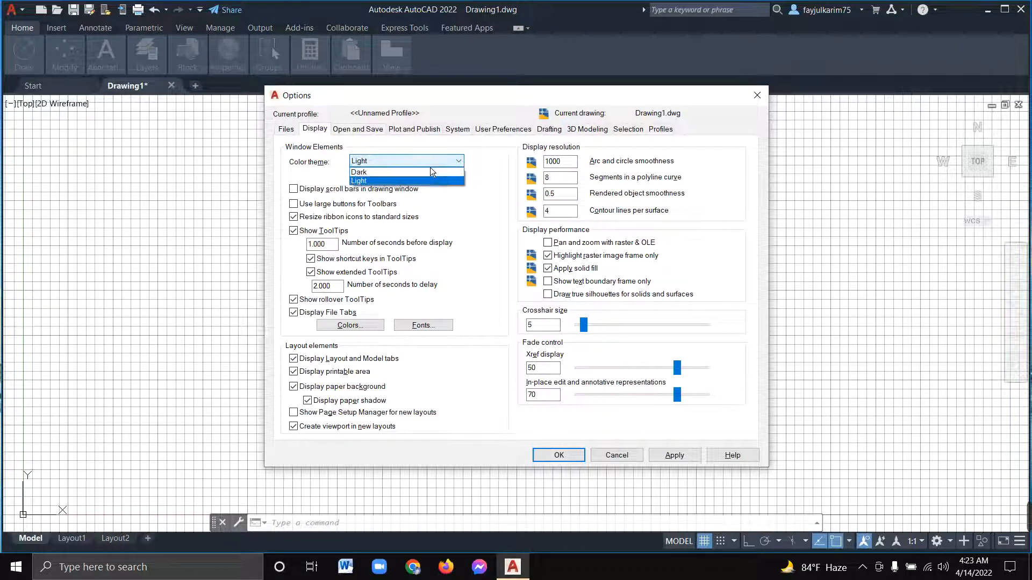
pyautogui.click(406, 172)
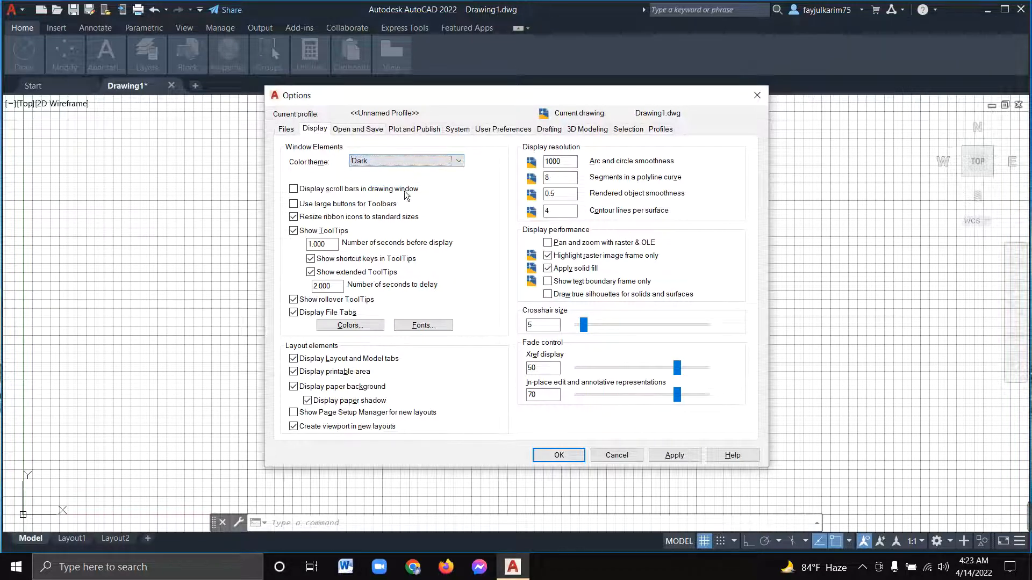
# Step: Preview Black as the uniform background of 2D model space, then return it to White and apply the window colors
pyautogui.click(368, 325)
pyautogui.click(644, 140)
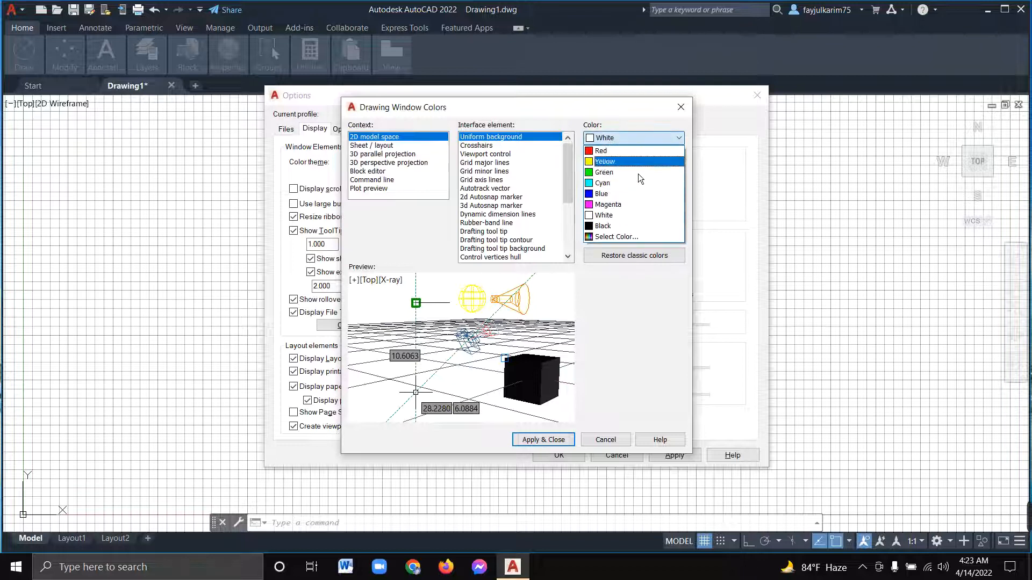
pyautogui.click(632, 226)
pyautogui.click(653, 138)
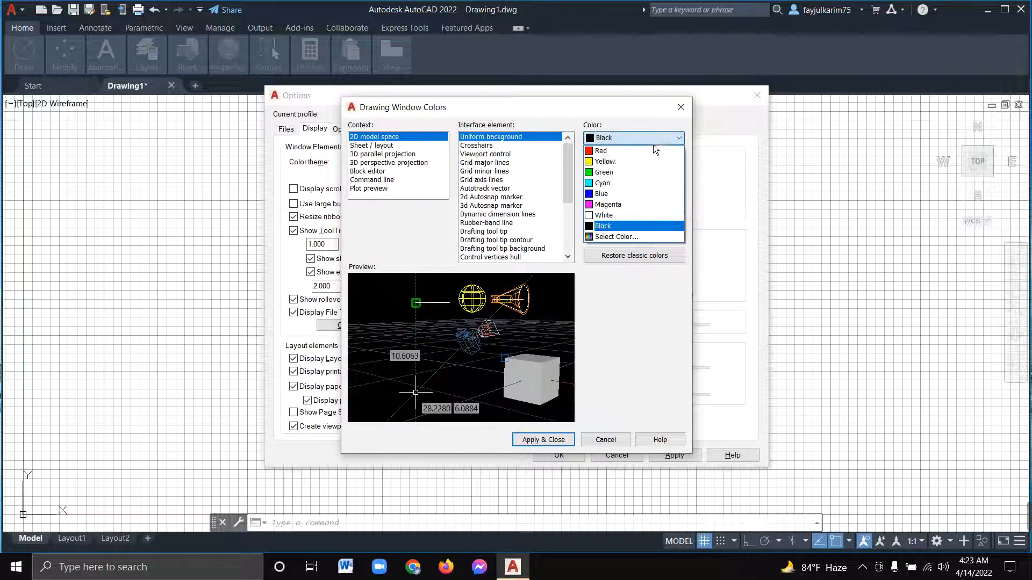
pyautogui.click(625, 215)
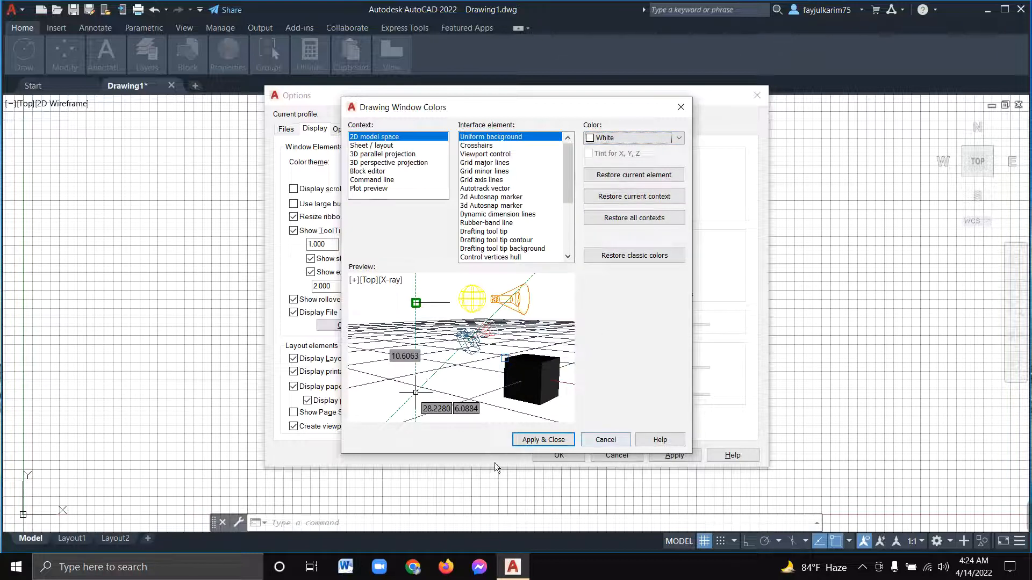
pyautogui.click(564, 442)
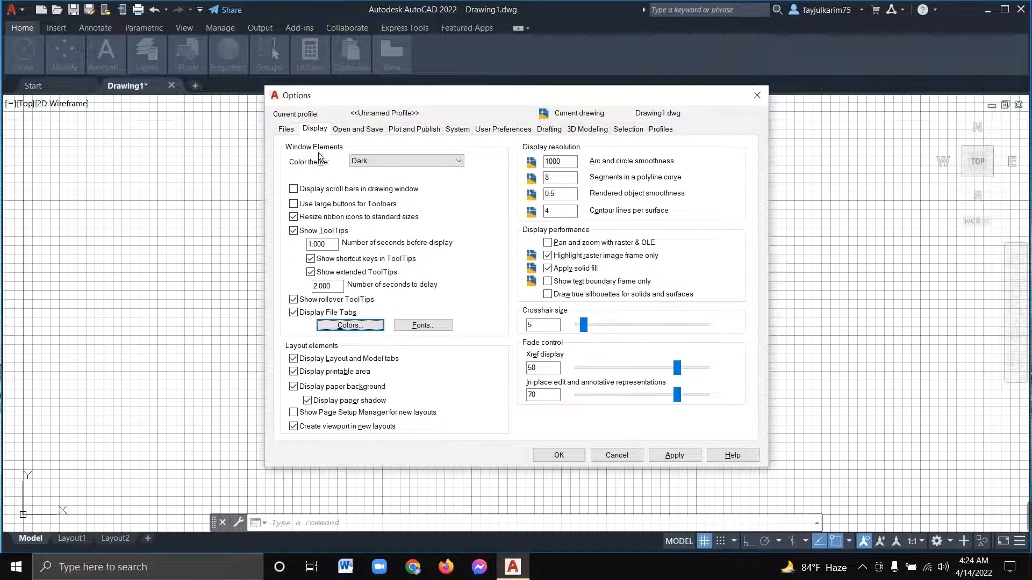
# Step: Look at the file search paths and locations in the options, apply the settings and close the options
pyautogui.click(286, 129)
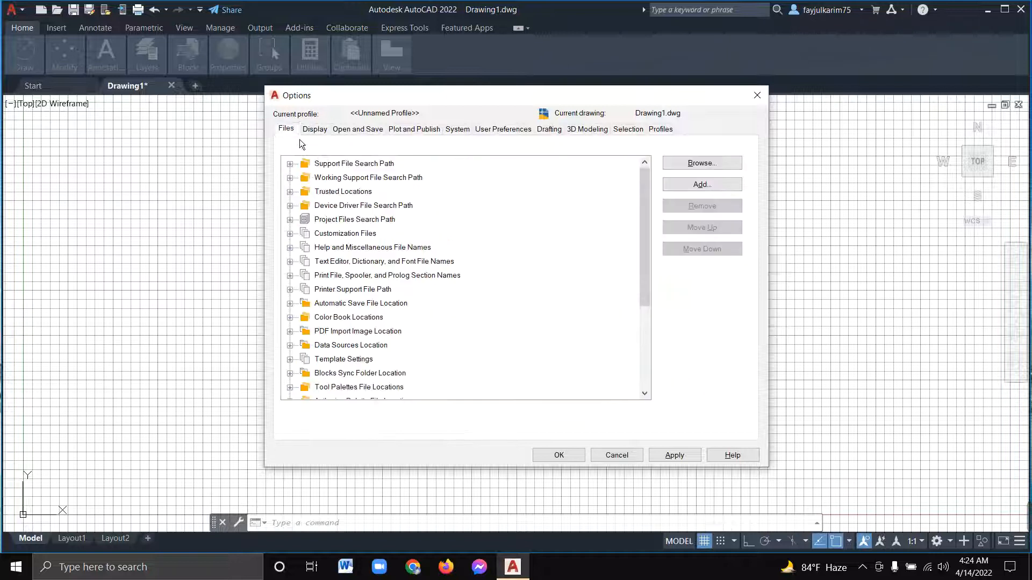
pyautogui.click(673, 458)
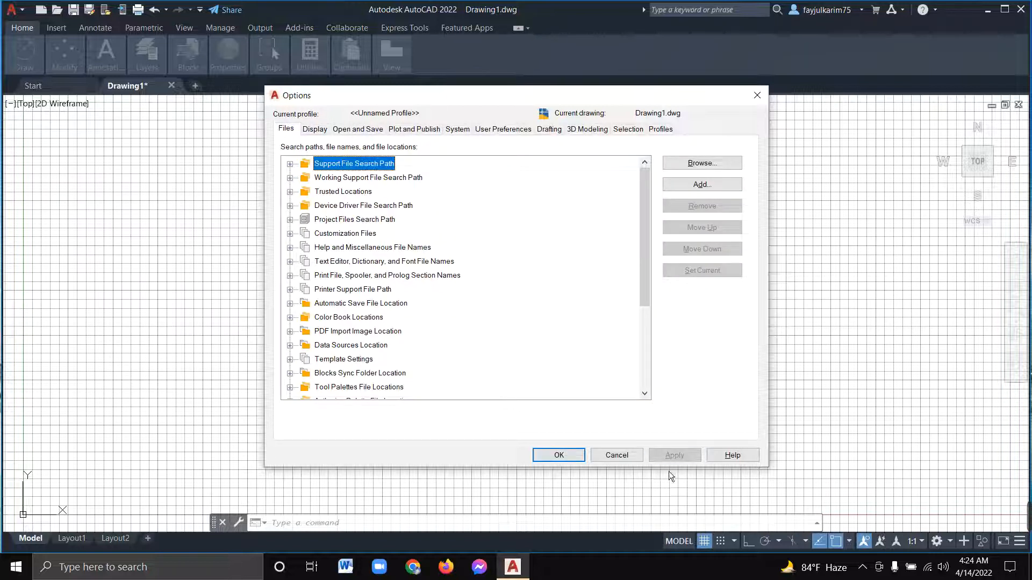
pyautogui.click(626, 456)
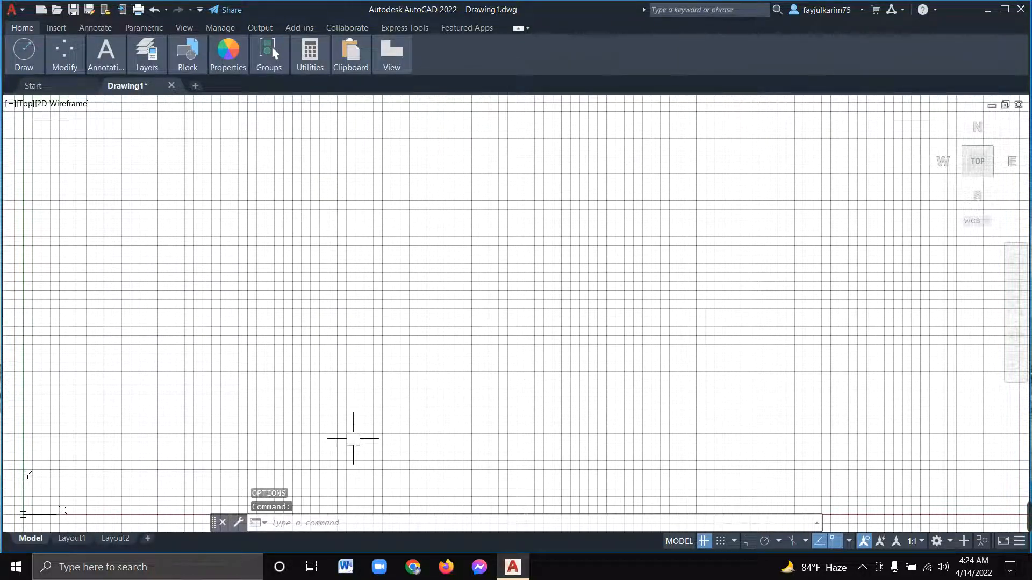
pyautogui.scroll(-2, 336, 414)
pyautogui.scroll(4, 396, 350)
pyautogui.scroll(-3, 376, 344)
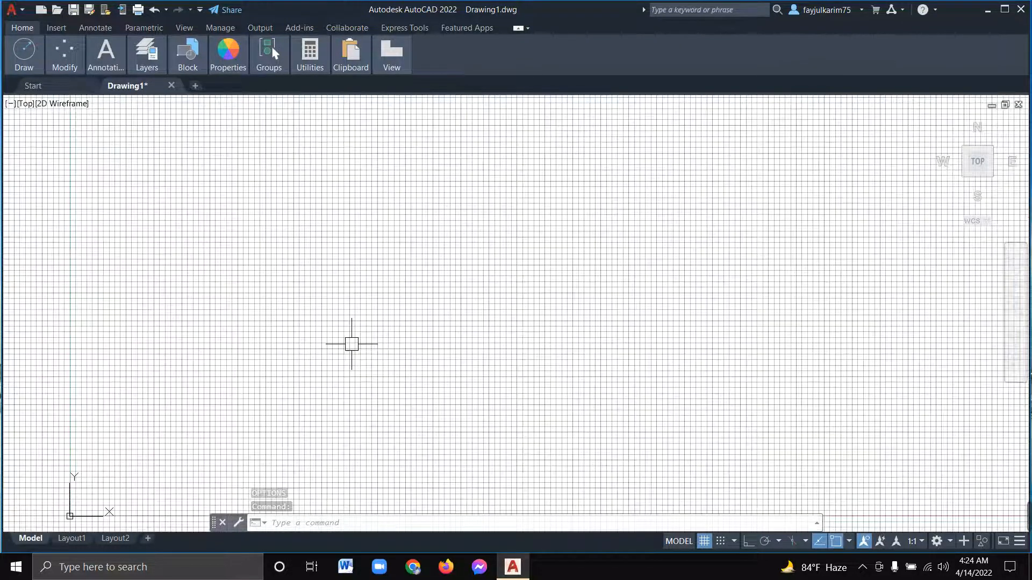
pyautogui.scroll(3, 412, 294)
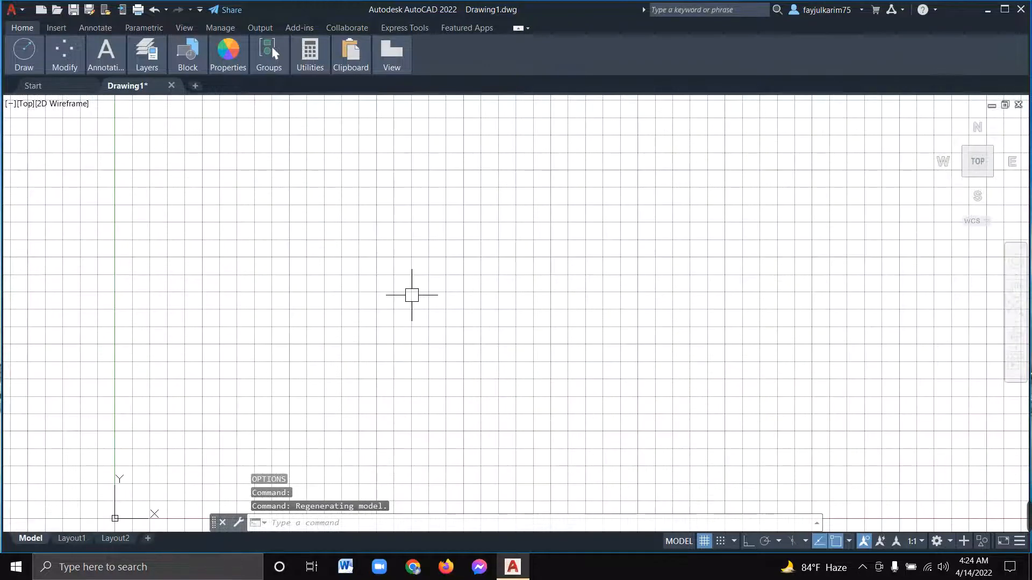
pyautogui.scroll(-3, 413, 295)
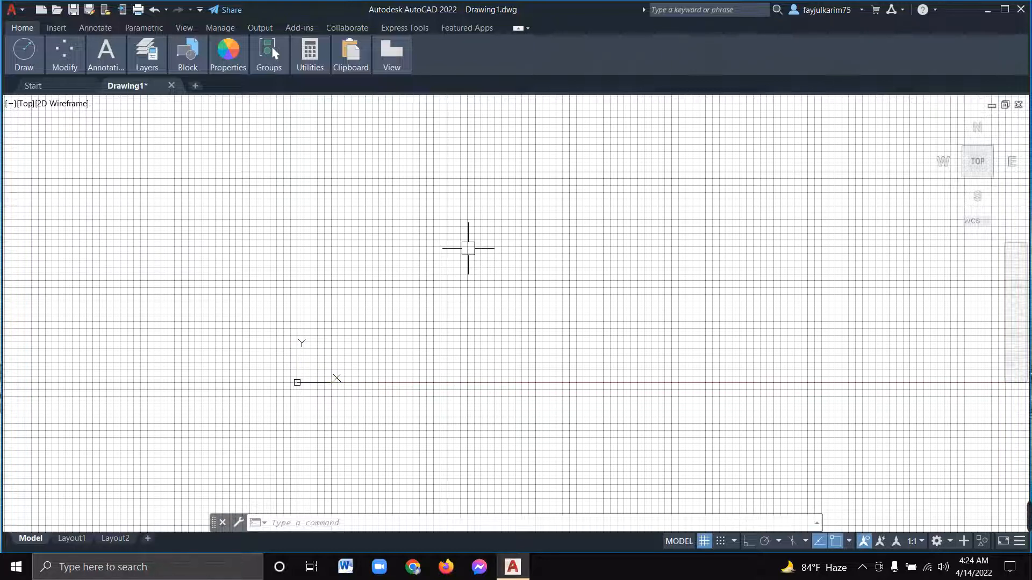
pyautogui.scroll(5, 468, 248)
pyautogui.scroll(-9, 468, 249)
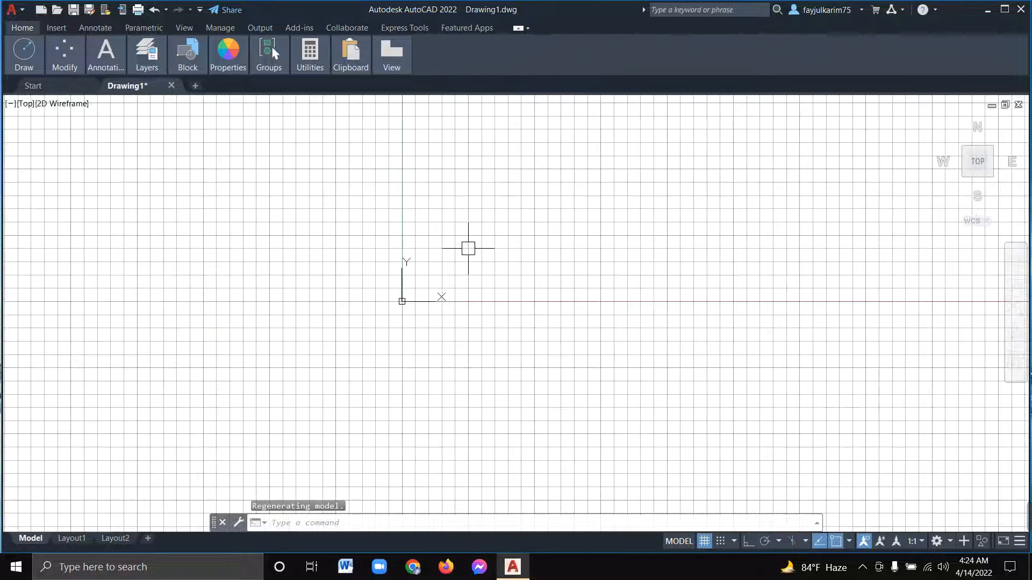
pyautogui.scroll(5, 440, 283)
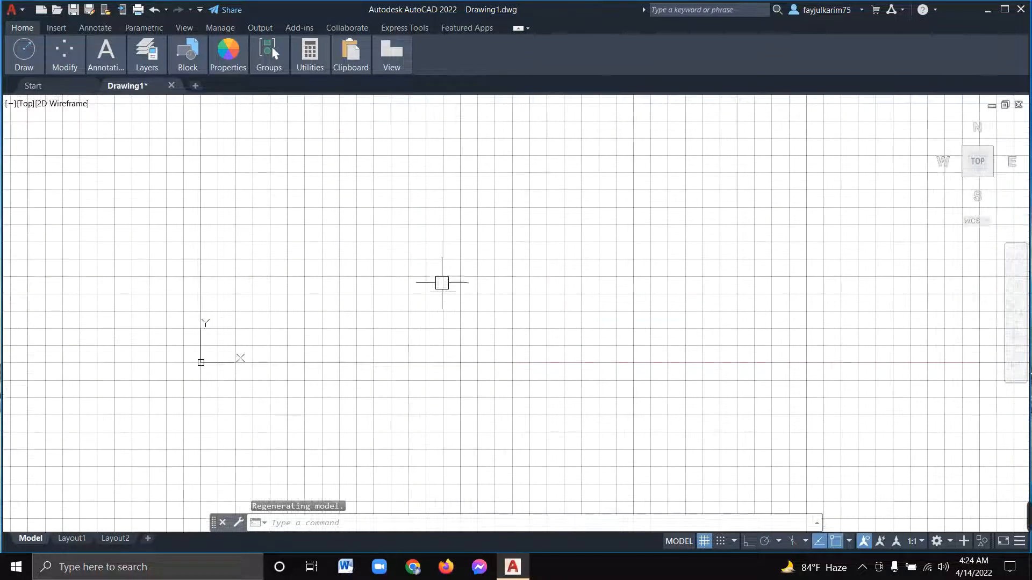
pyautogui.scroll(-5, 447, 277)
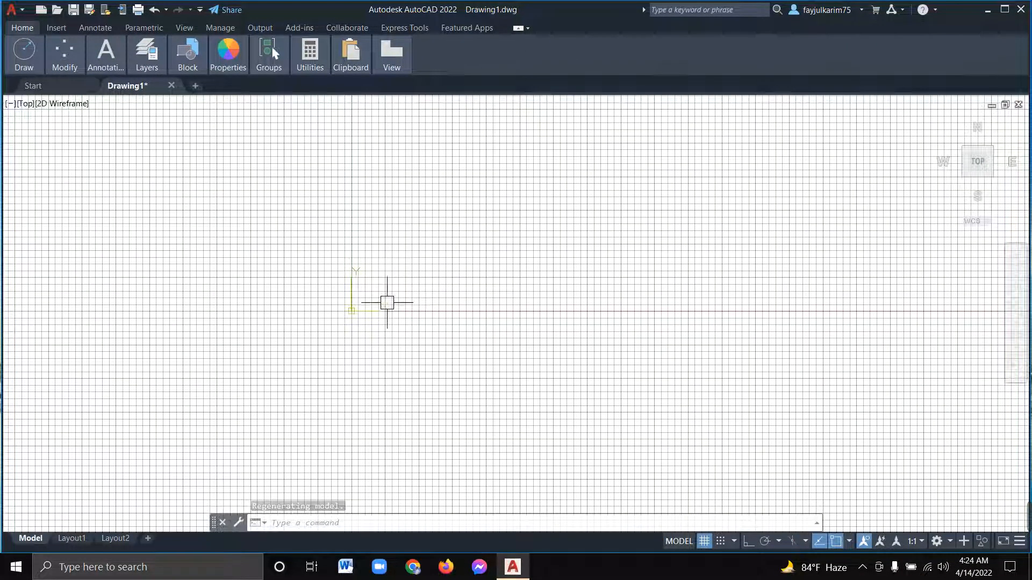
pyautogui.scroll(3, 451, 272)
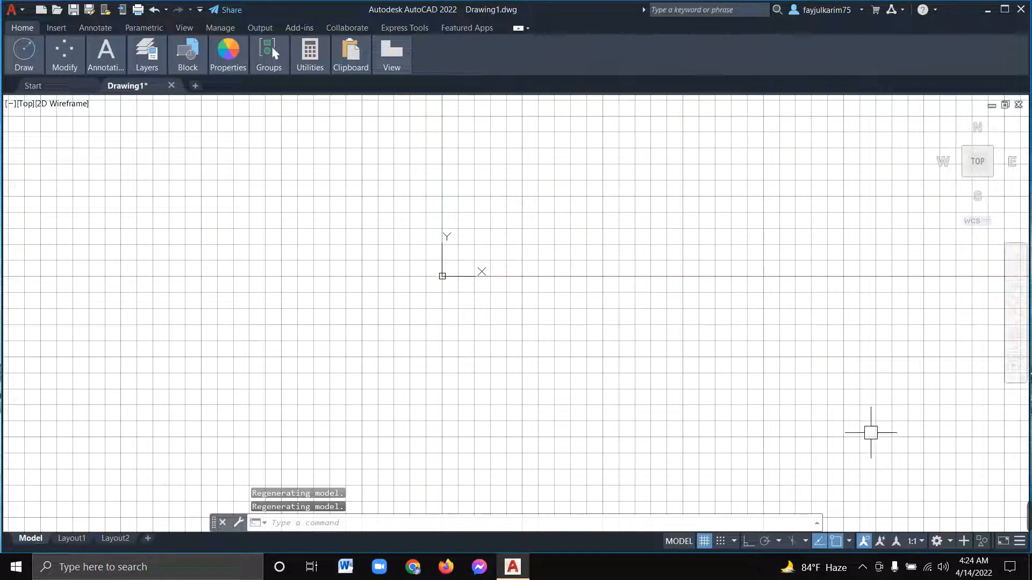
pyautogui.moveTo(1007, 527)
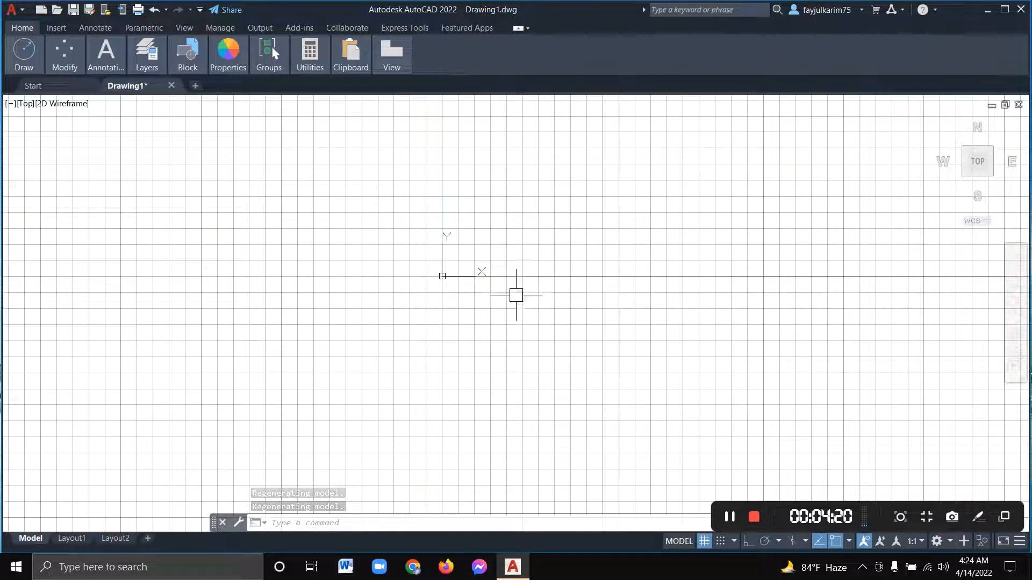
pyautogui.scroll(-3, 462, 269)
pyautogui.scroll(-4, 461, 269)
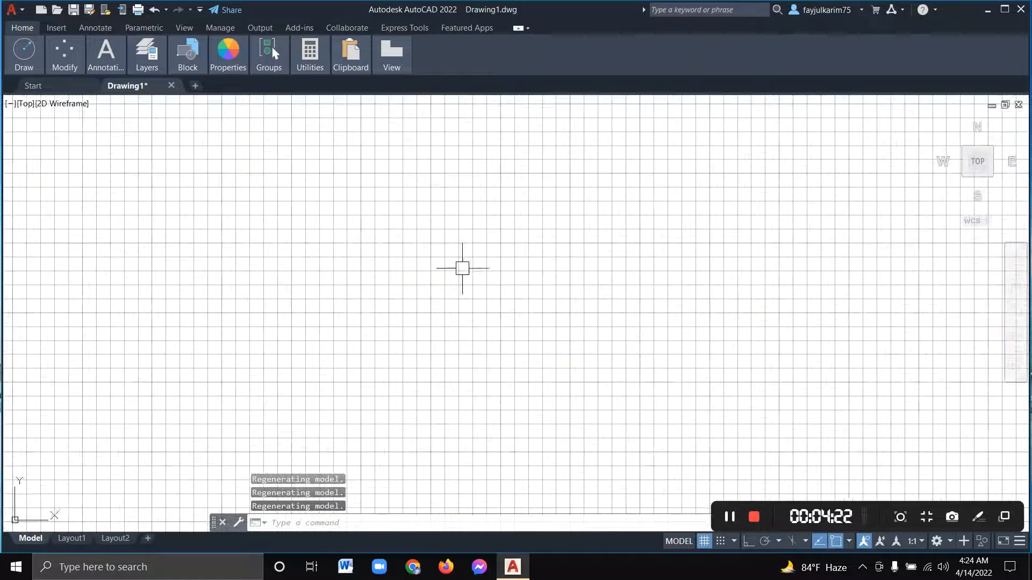
pyautogui.scroll(-10, 462, 269)
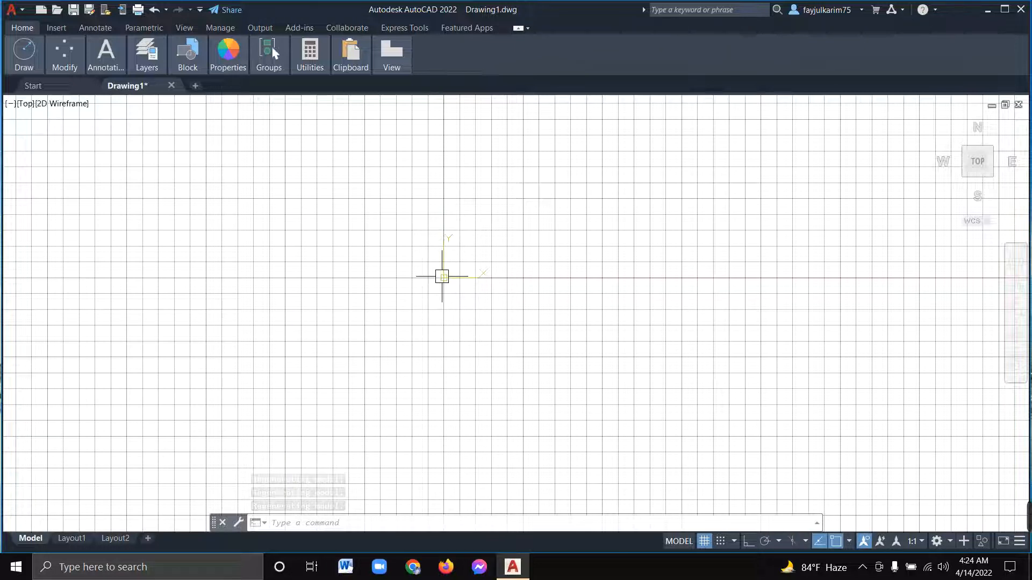
pyautogui.scroll(2, 505, 287)
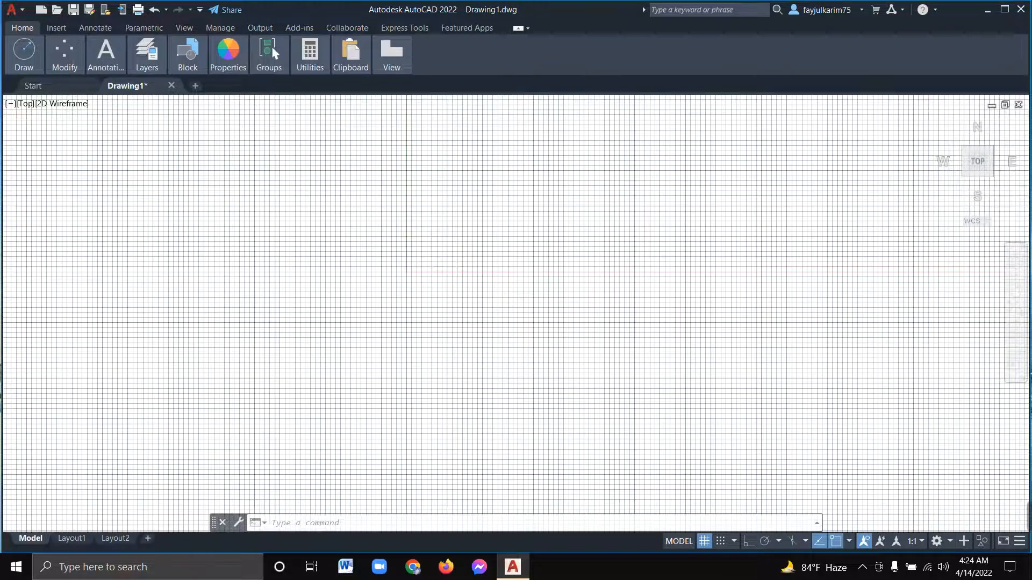
pyautogui.scroll(6, 431, 242)
pyautogui.scroll(3, 401, 263)
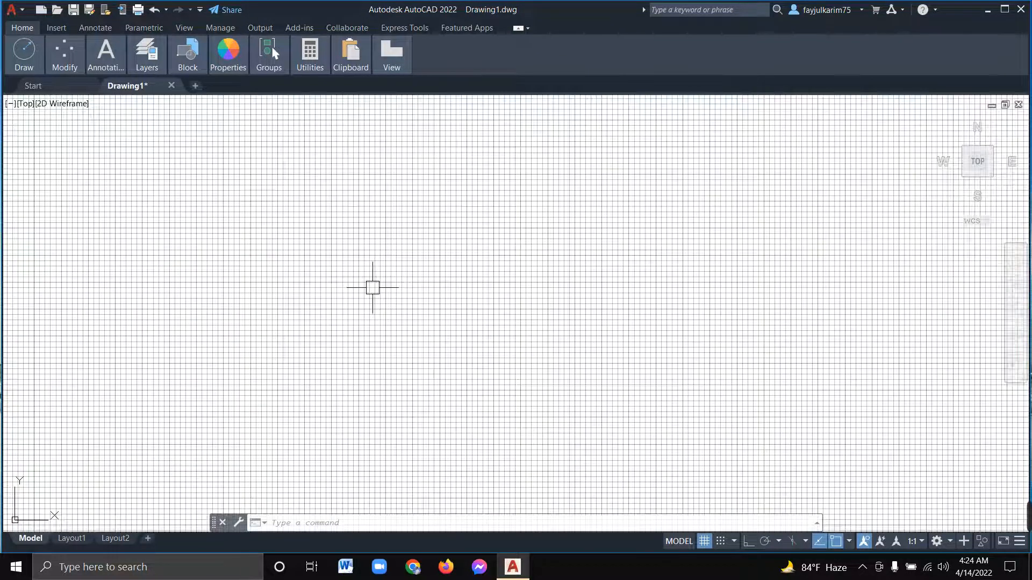
pyautogui.scroll(-3, 387, 290)
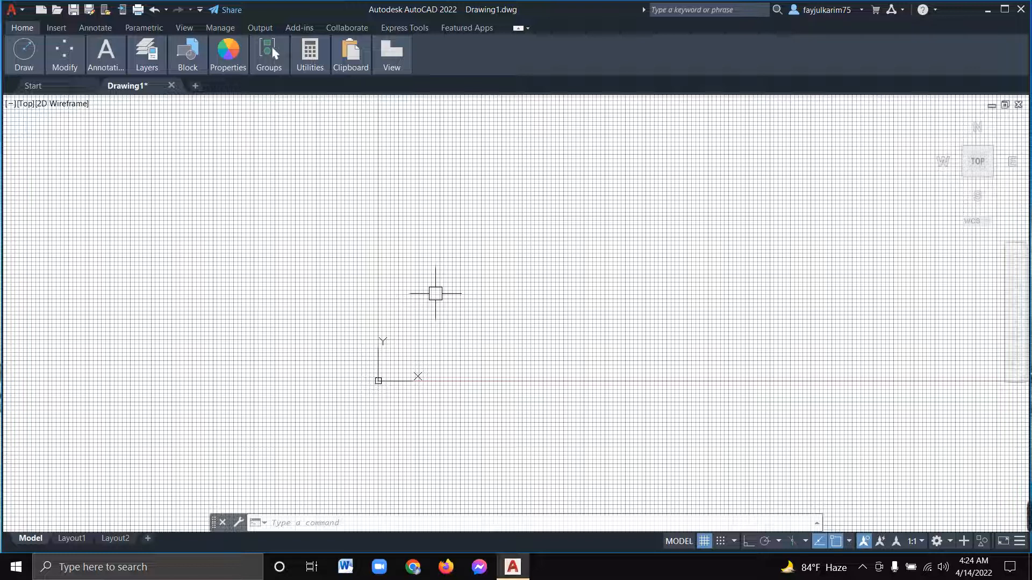
pyautogui.write('UNI')
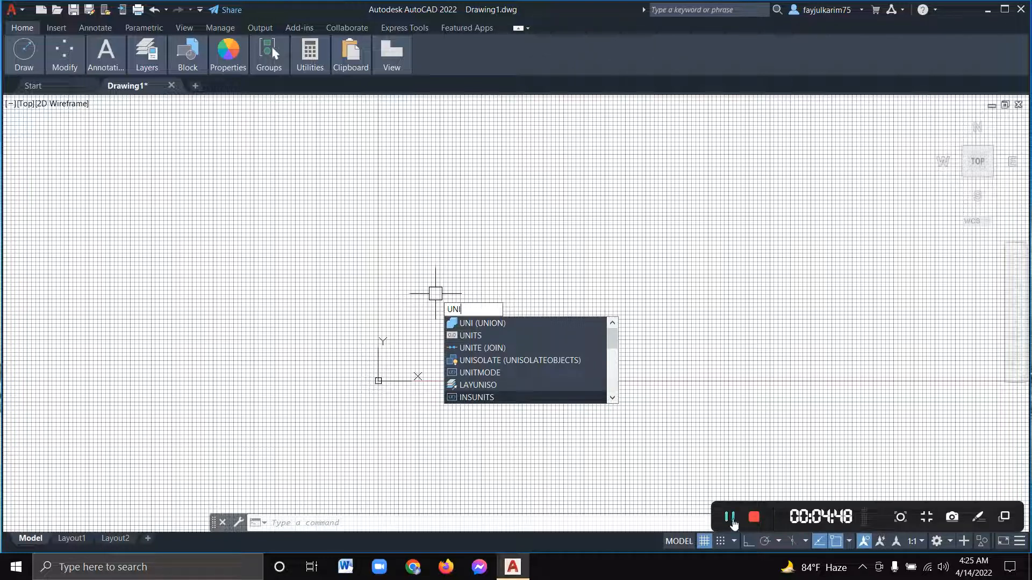
pyautogui.click(732, 522)
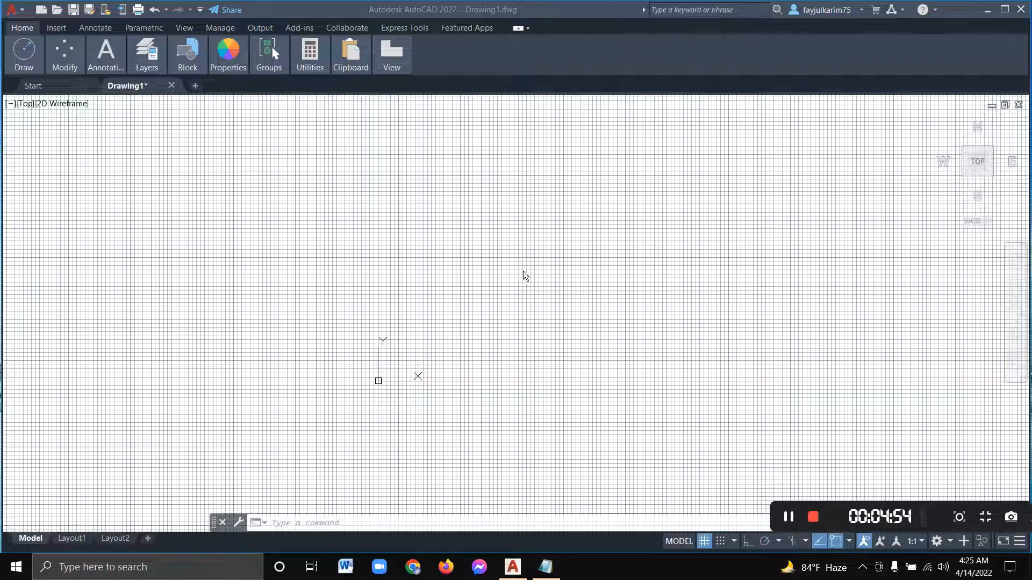
# Step: Set the UCS icon to the Noorigin option with the UCSICON command
pyautogui.scroll(5, 434, 292)
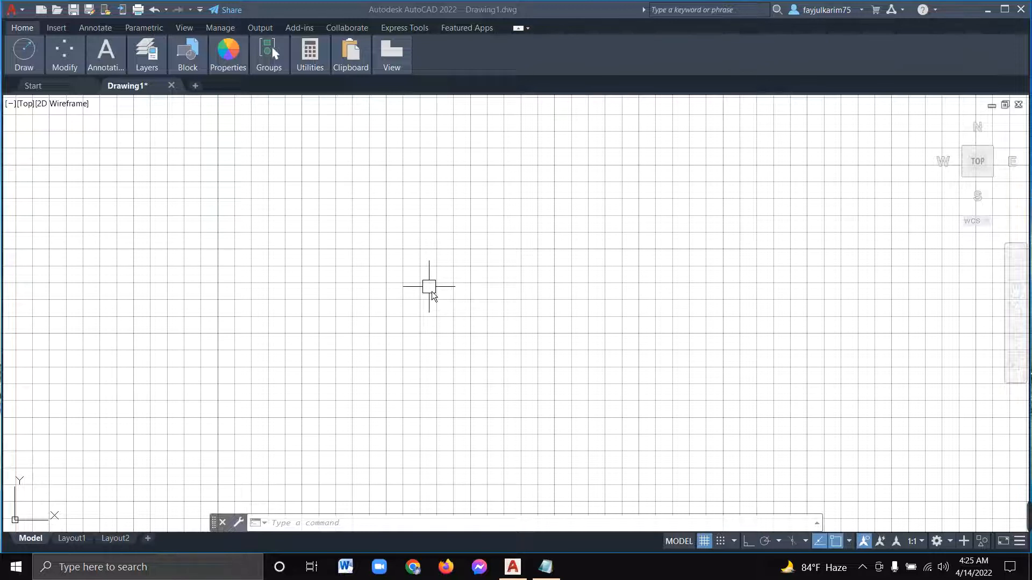
pyautogui.scroll(-1, 431, 291)
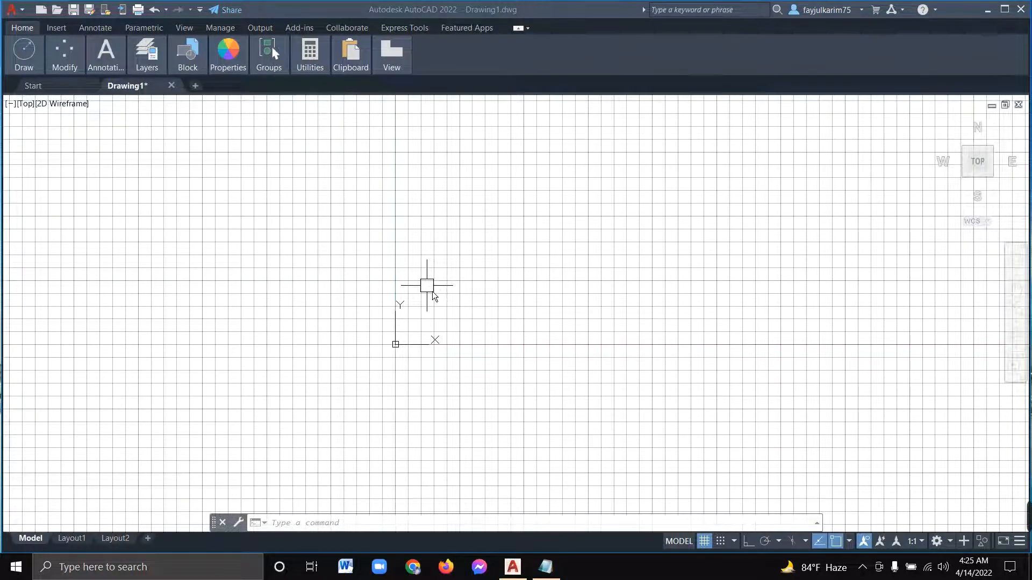
pyautogui.write('U')
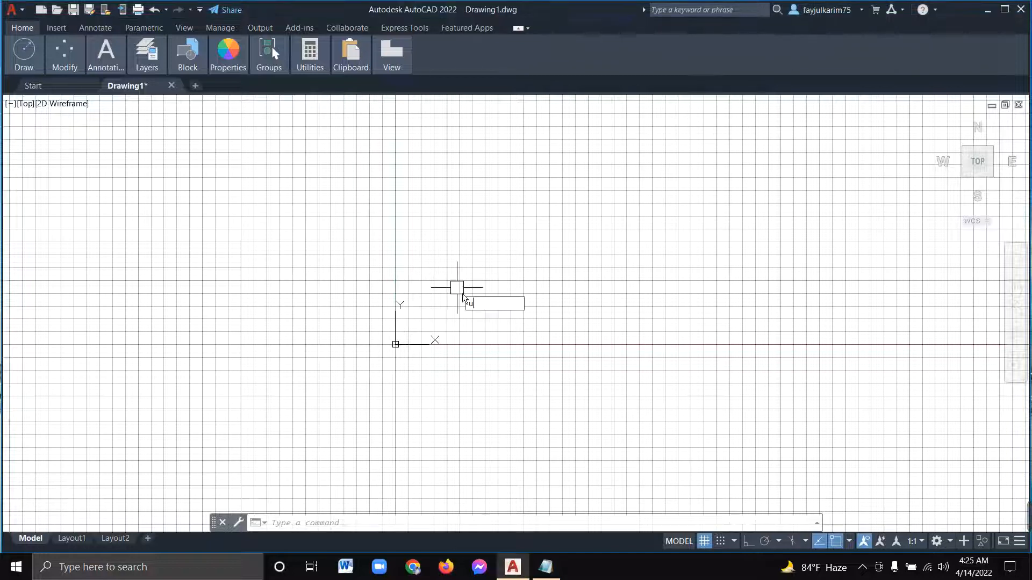
pyautogui.write('CS')
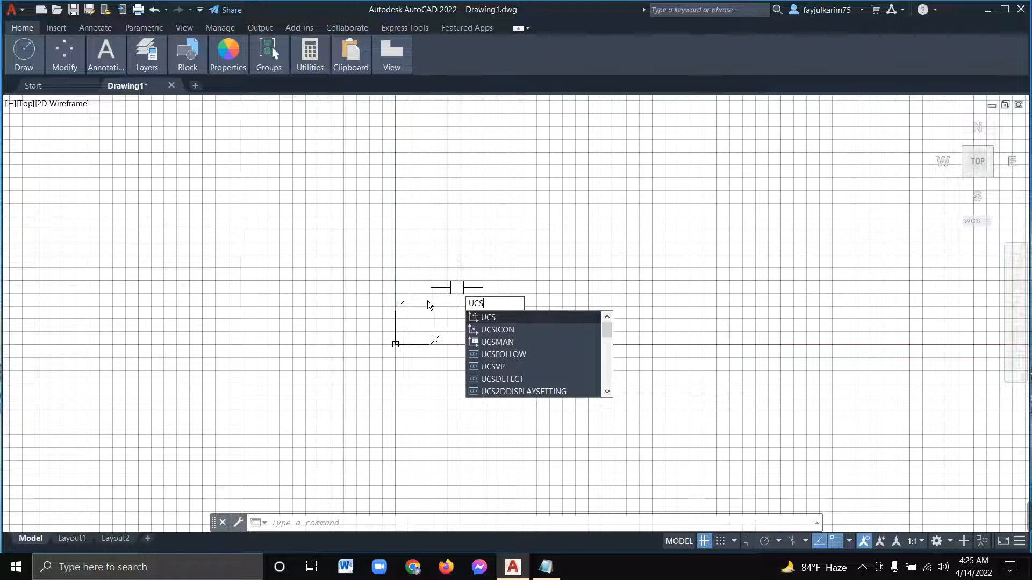
pyautogui.click(515, 334)
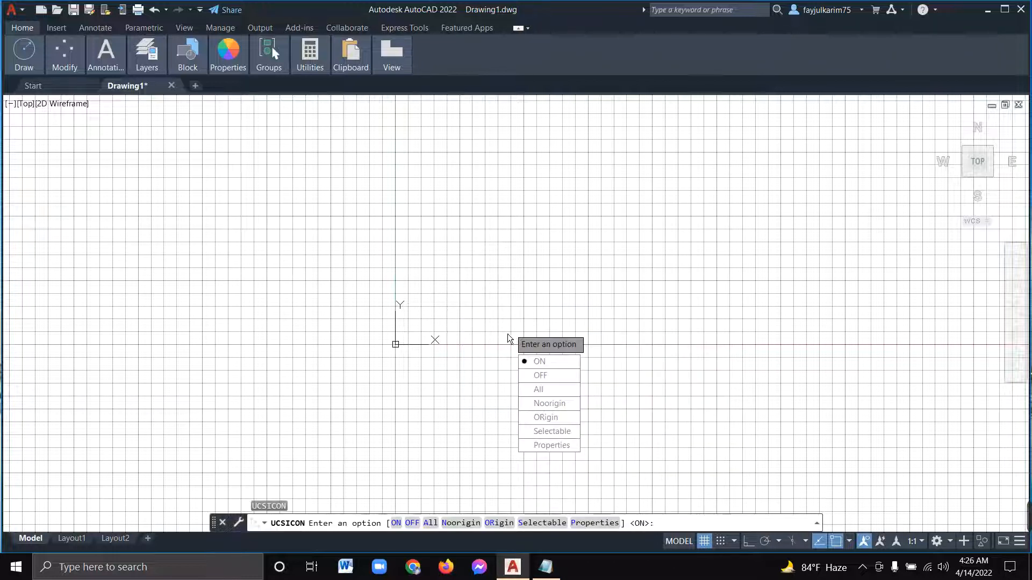
pyautogui.click(561, 409)
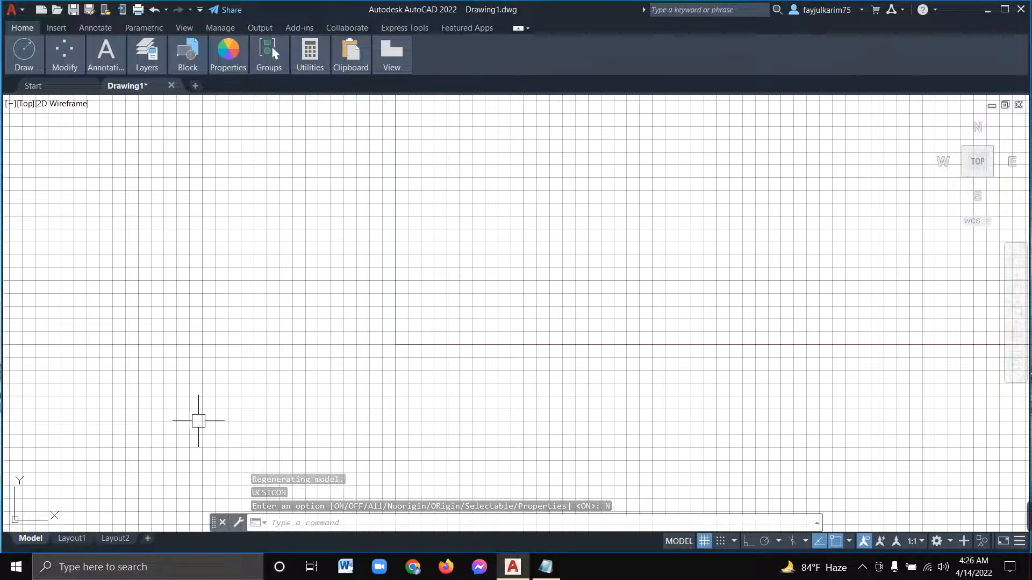
# Step: Check where the UCS icon sits relative to the drawing origin at different zoom levels
pyautogui.scroll(-15, 224, 406)
pyautogui.scroll(6, 226, 407)
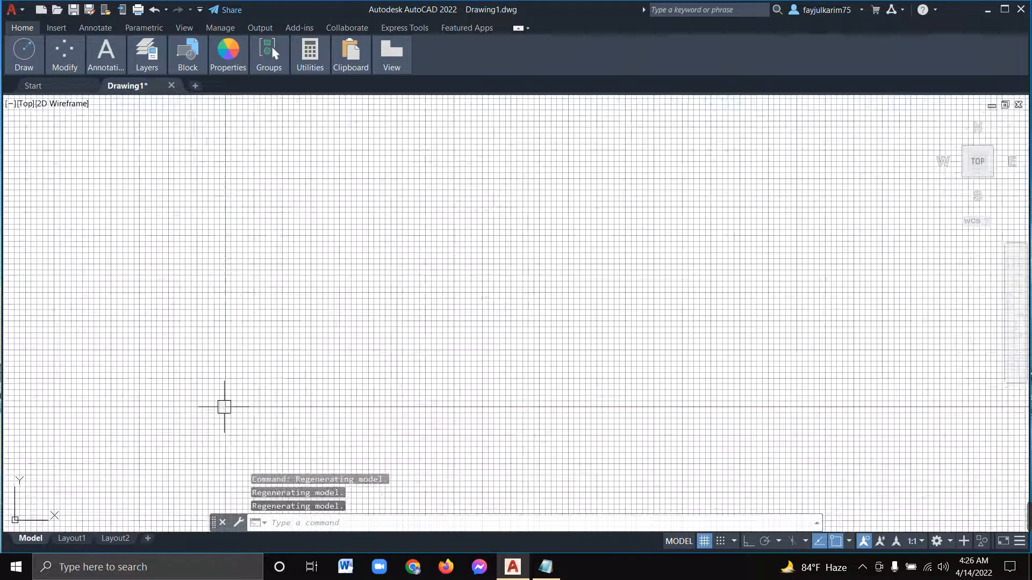
pyautogui.scroll(-6, 224, 406)
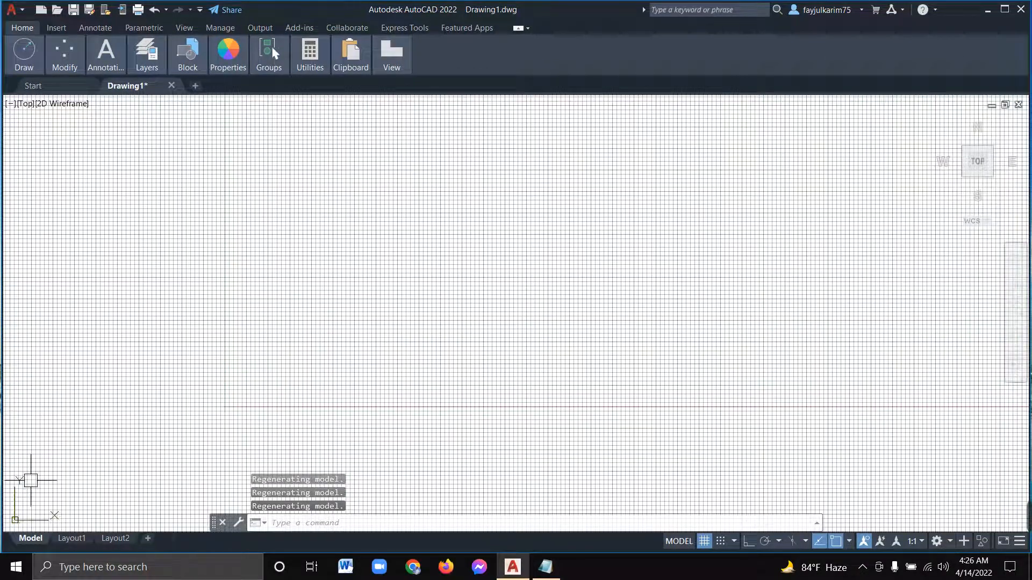
pyautogui.click(55, 480)
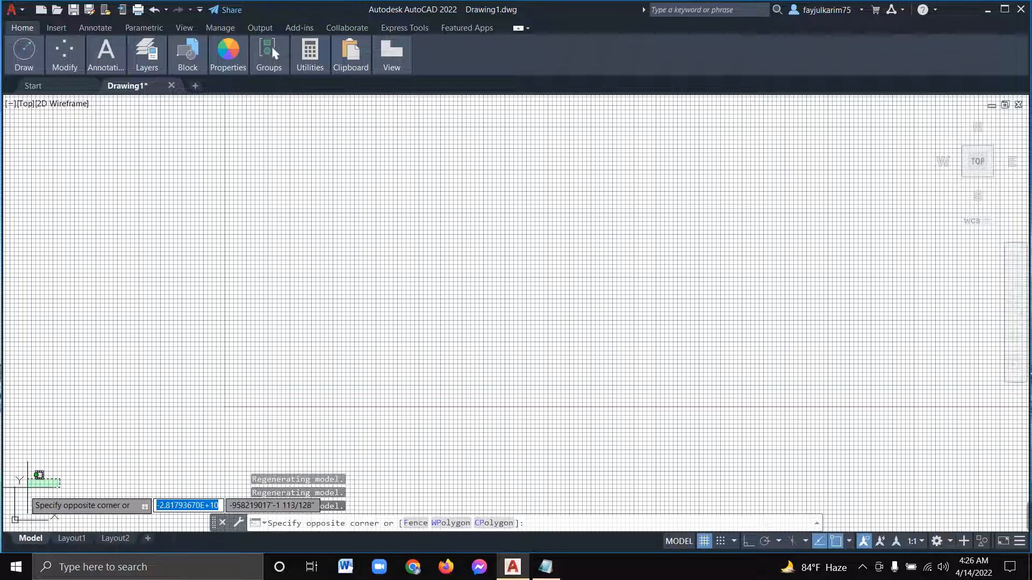
pyautogui.click(99, 476)
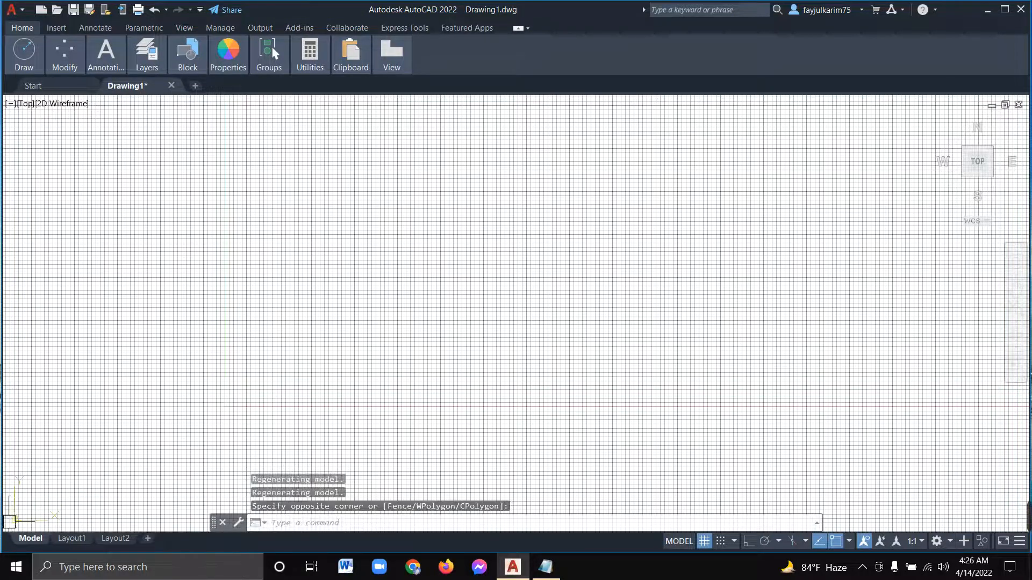
pyautogui.moveTo(84, 481); pyautogui.dragTo(27, 506)
pyautogui.scroll(-10, 323, 343)
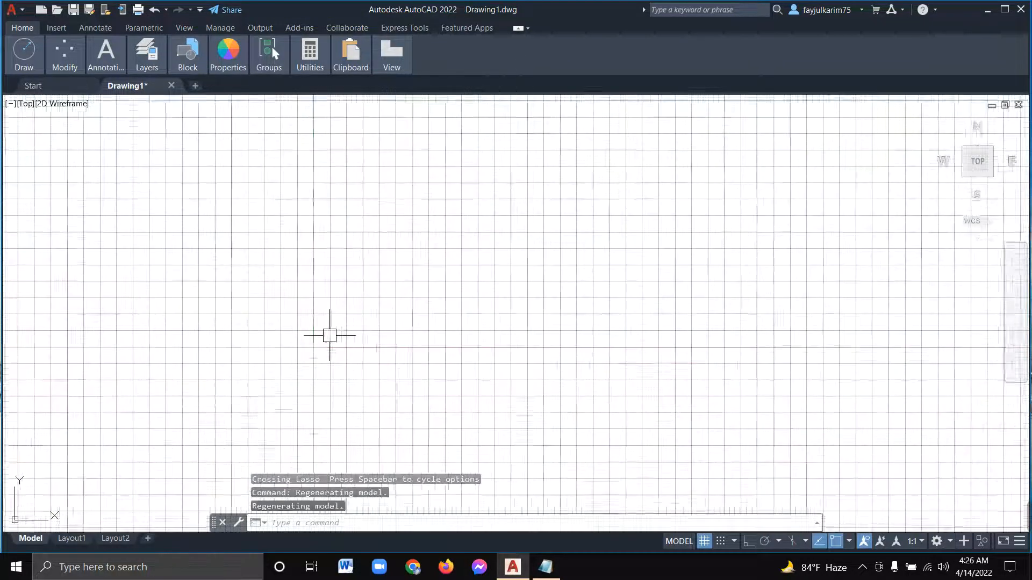
pyautogui.scroll(-5, 332, 333)
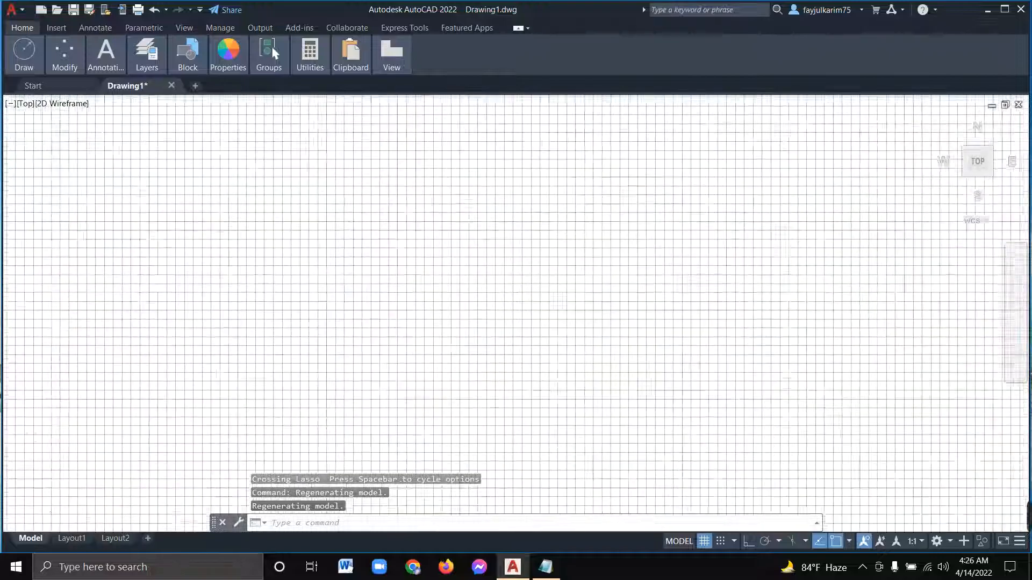
pyautogui.scroll(-4, 332, 334)
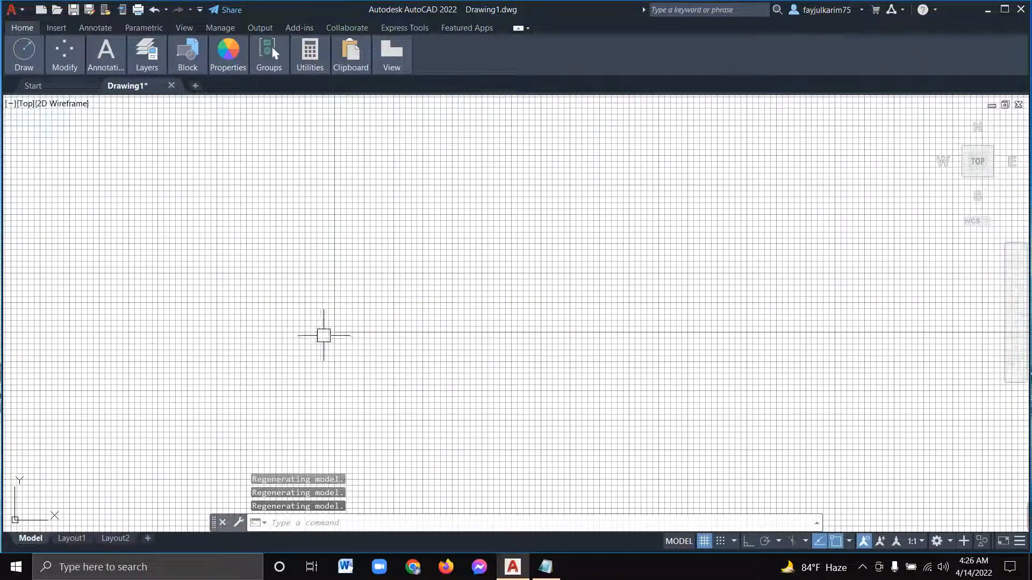
pyautogui.scroll(5, 307, 343)
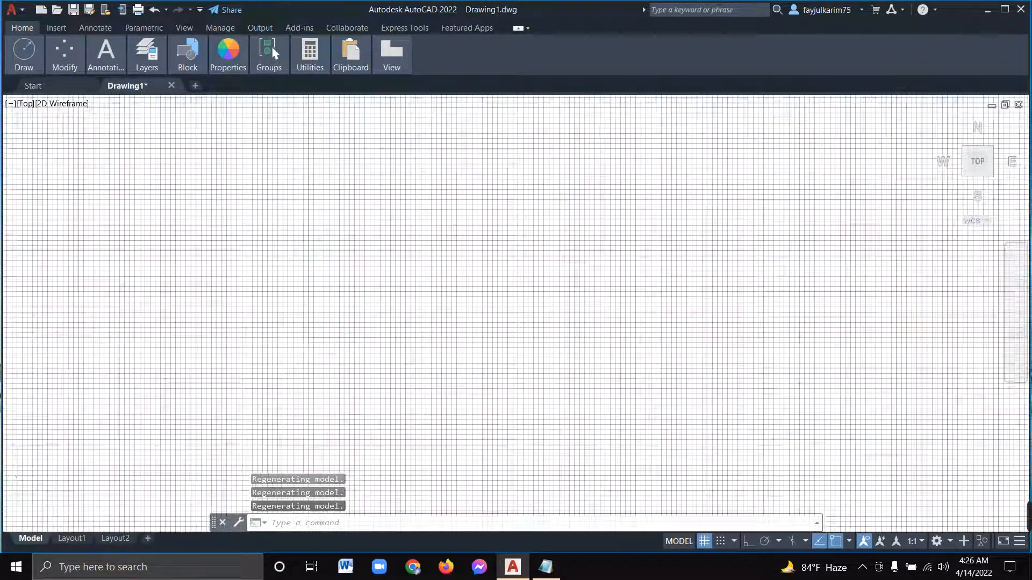
pyautogui.scroll(-3, 312, 344)
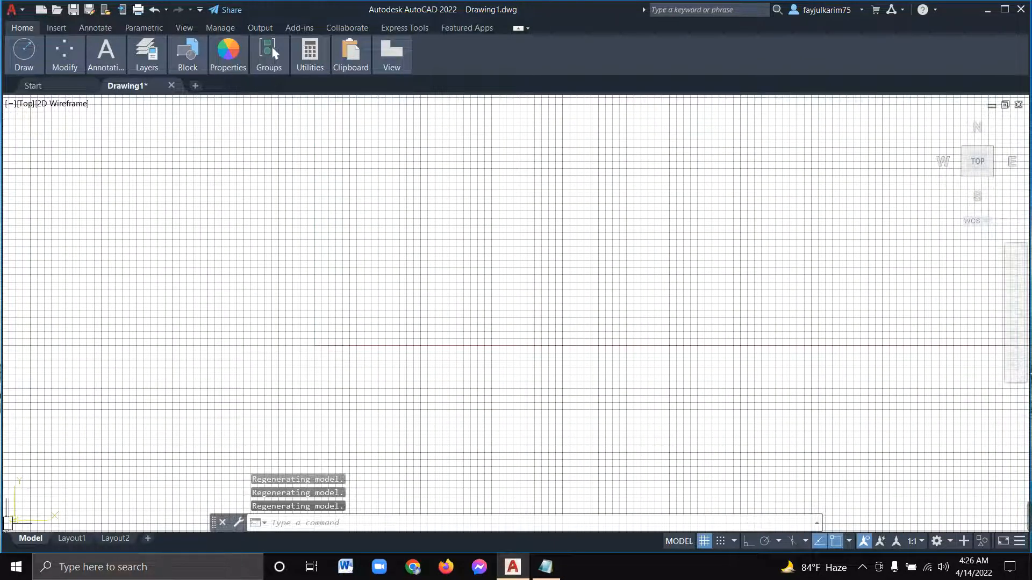
pyautogui.scroll(3, 304, 362)
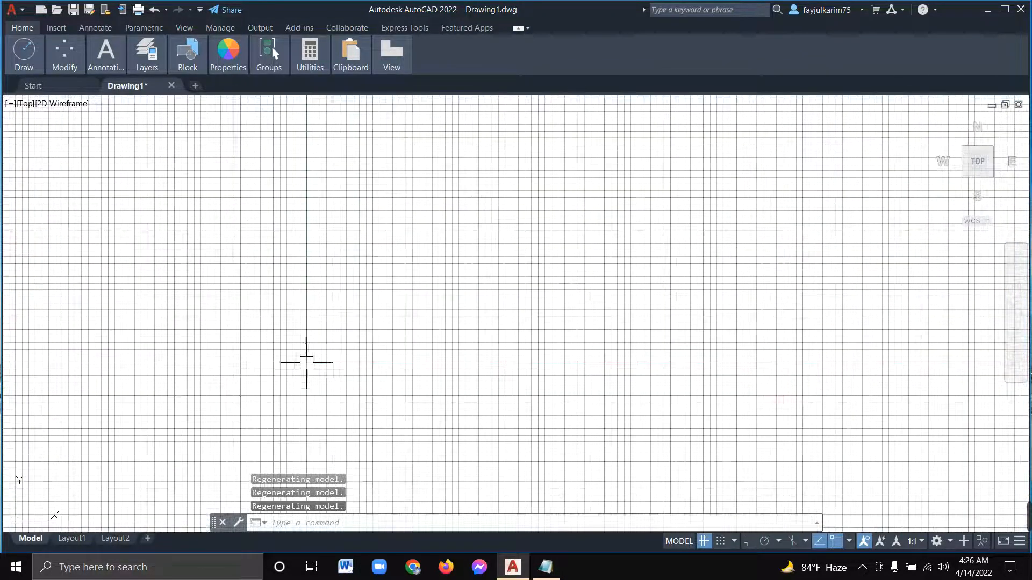
pyautogui.scroll(-2, 307, 365)
pyautogui.scroll(-2, 472, 350)
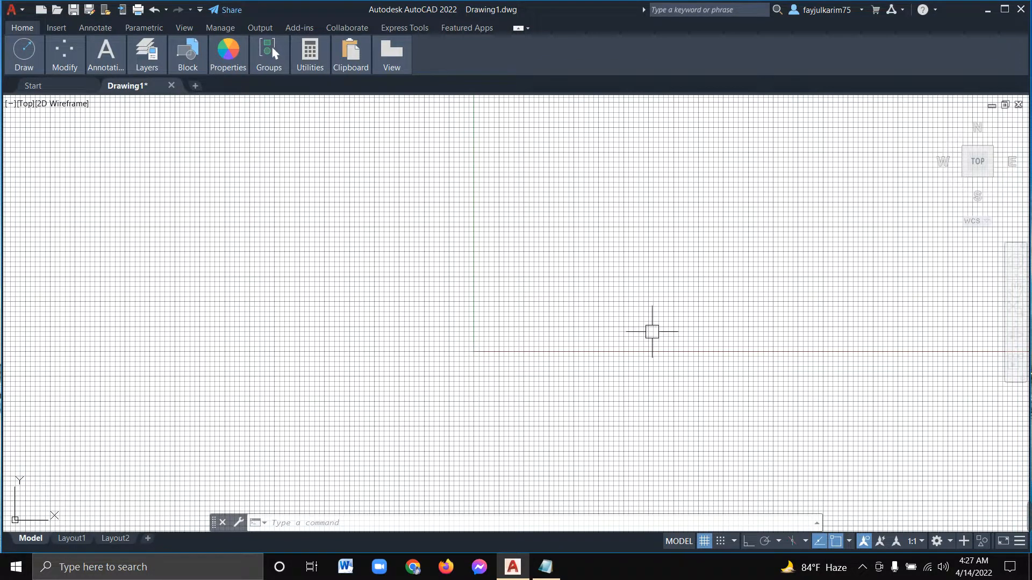
pyautogui.moveTo(1029, 519)
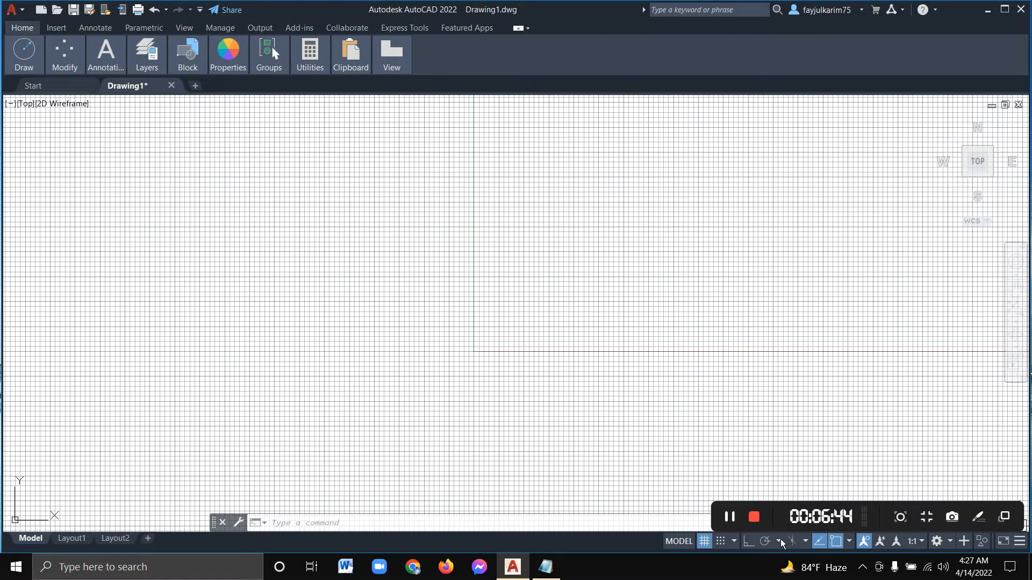